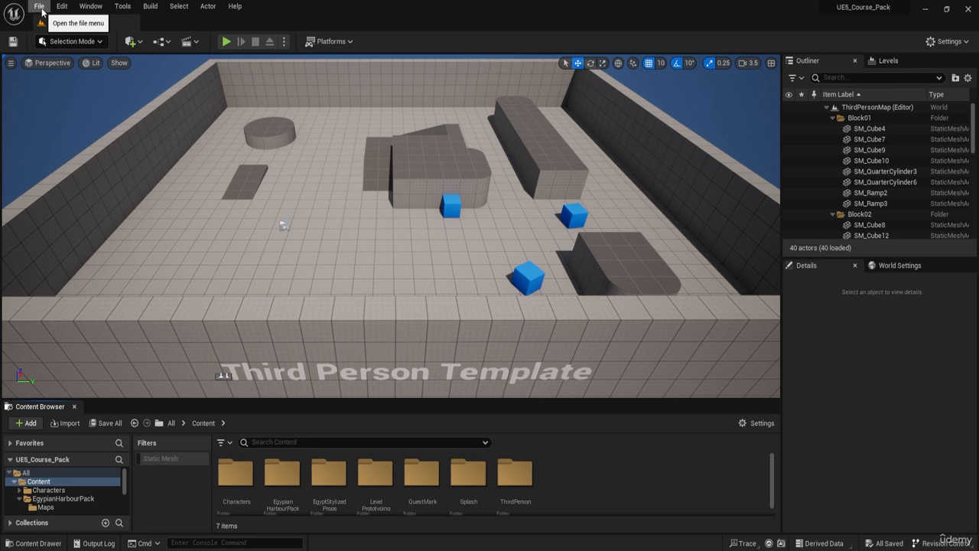
Step: Create a new level from the Basic template
{"action": "left_click", "coordinate": [39, 7]}
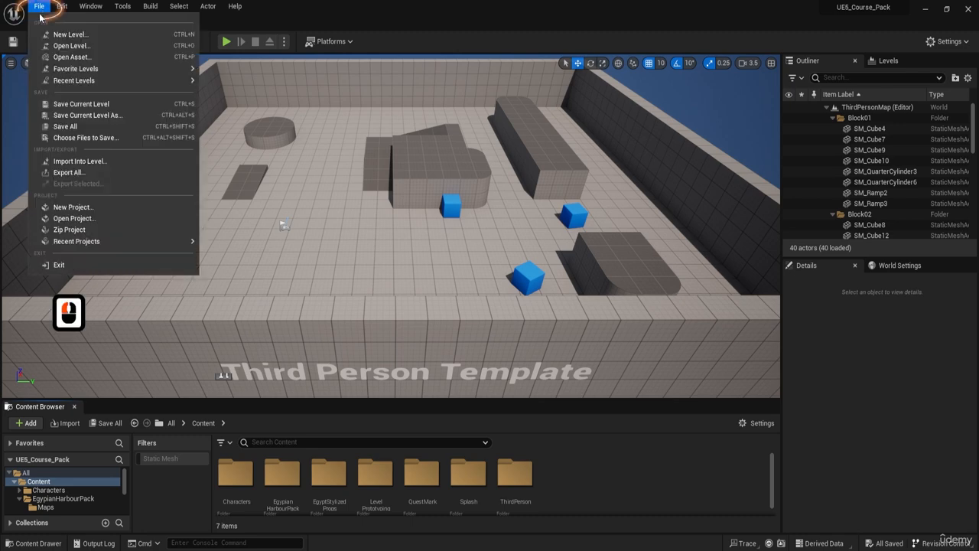
{"action": "left_click", "coordinate": [67, 34]}
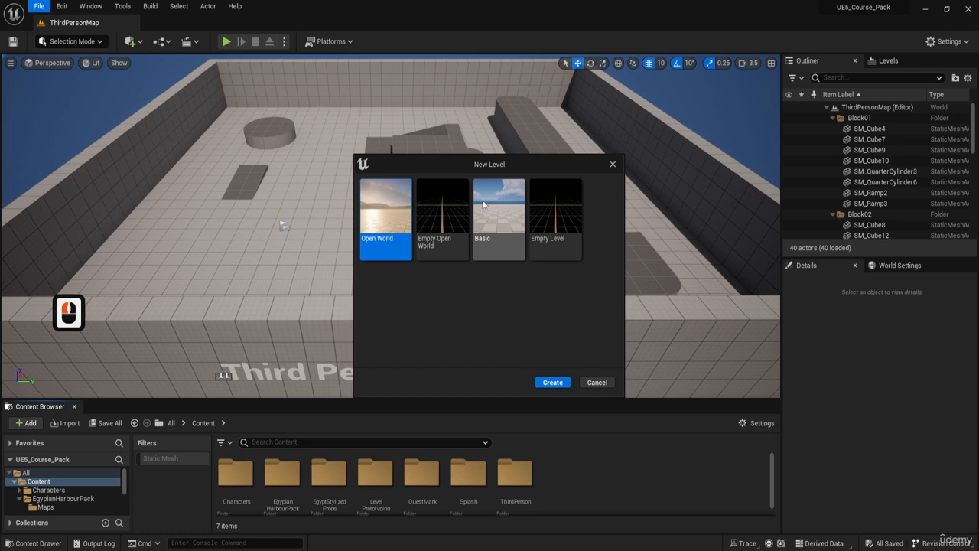
{"action": "left_click", "coordinate": [494, 214]}
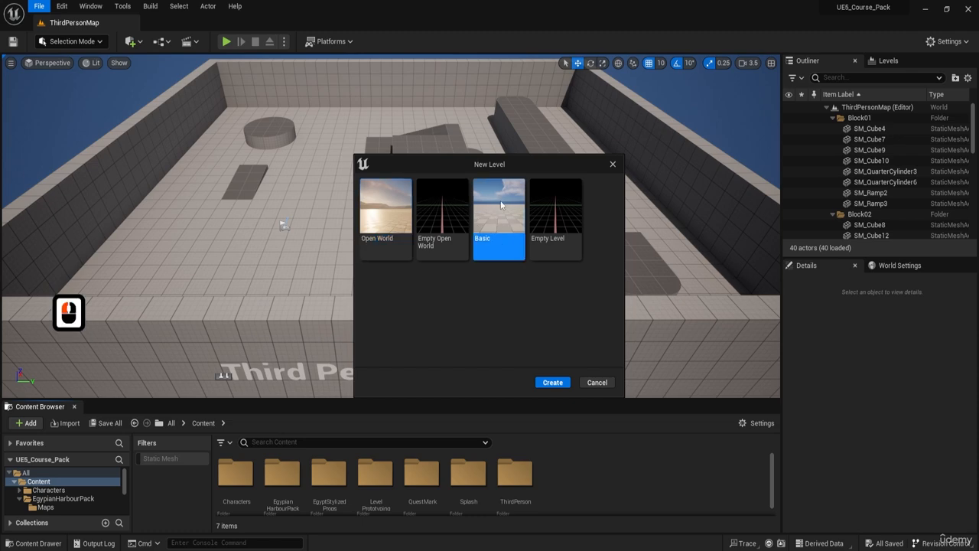
{"action": "left_click", "coordinate": [551, 382]}
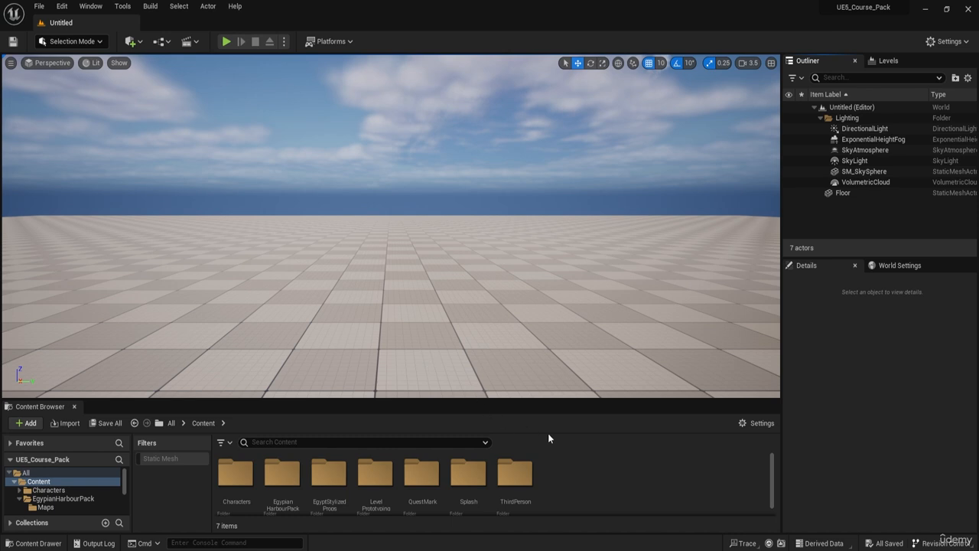
Step: Save the new level as HarbourMap in the Content folder
{"action": "key", "text": "ctrl+s"}
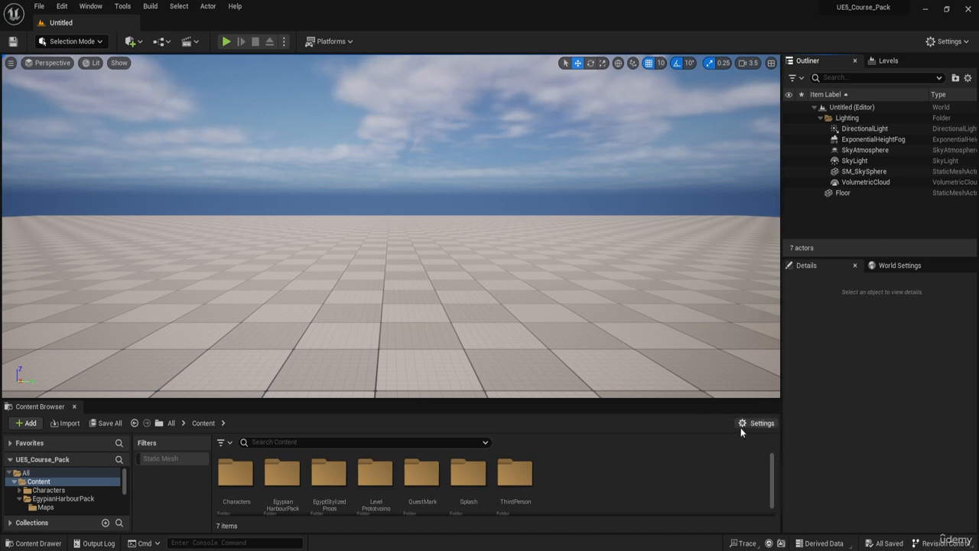
{"action": "key", "text": "F8"}
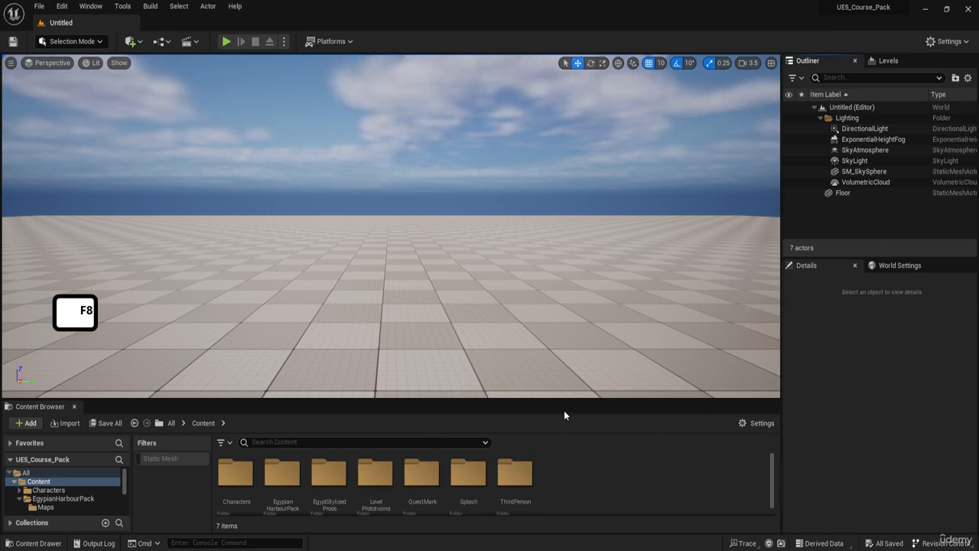
{"action": "left_click", "coordinate": [579, 495]}
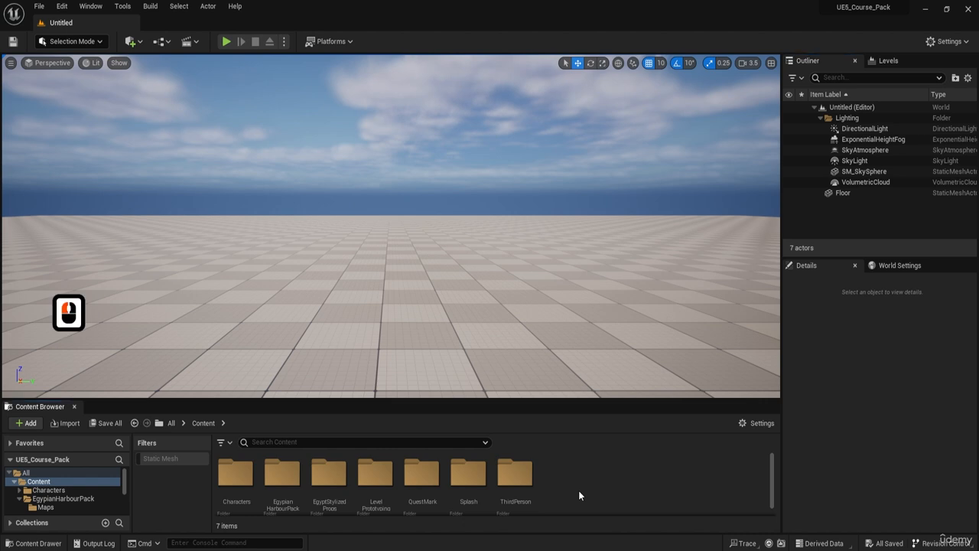
{"action": "key", "text": "ctrl+s"}
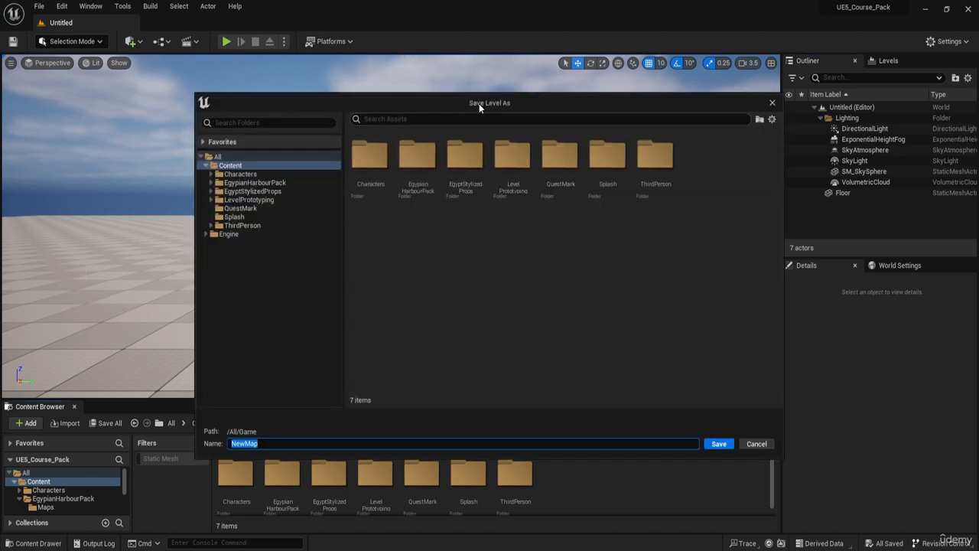
{"action": "left_click", "coordinate": [321, 443]}
{"action": "key", "text": "ctrl+a"}
{"action": "type", "text": "Har"}
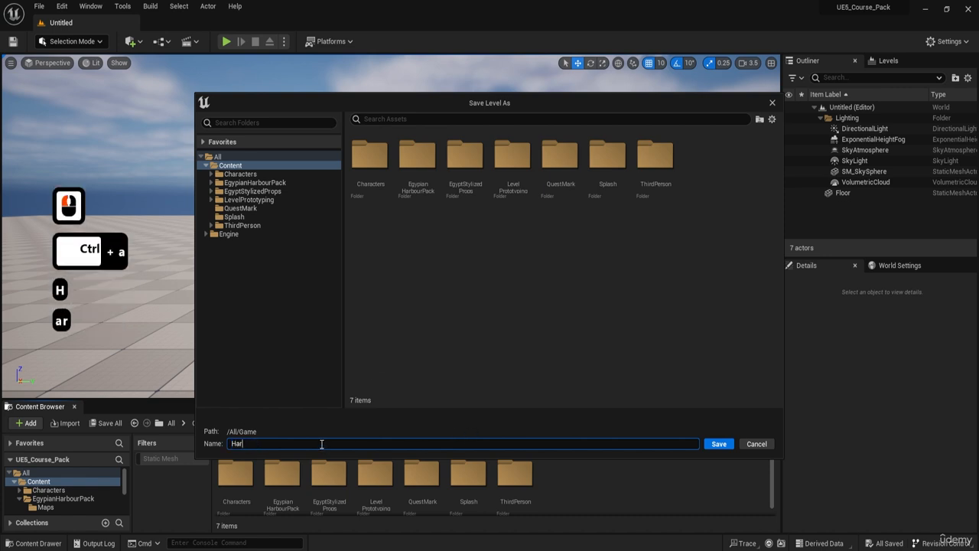
{"action": "type", "text": "bourMap"}
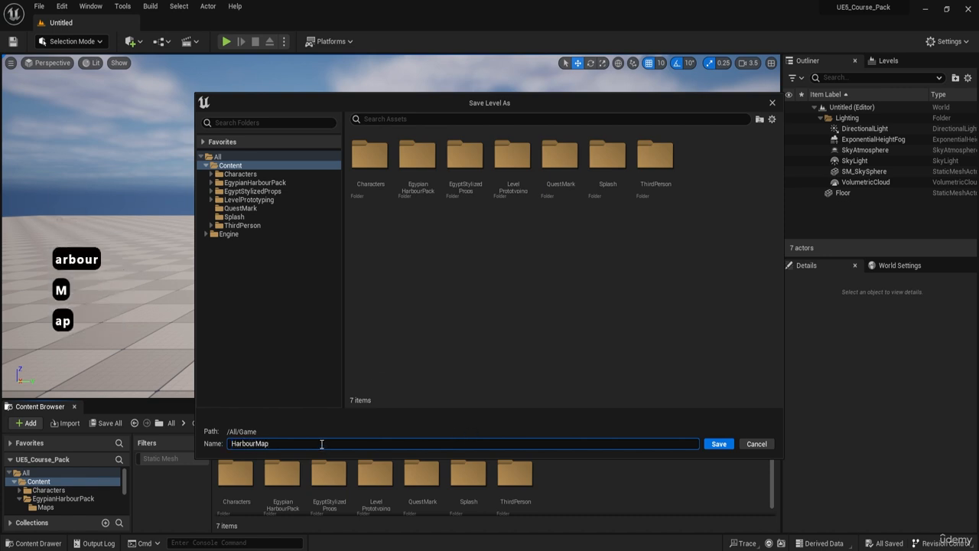
{"action": "left_click", "coordinate": [718, 444]}
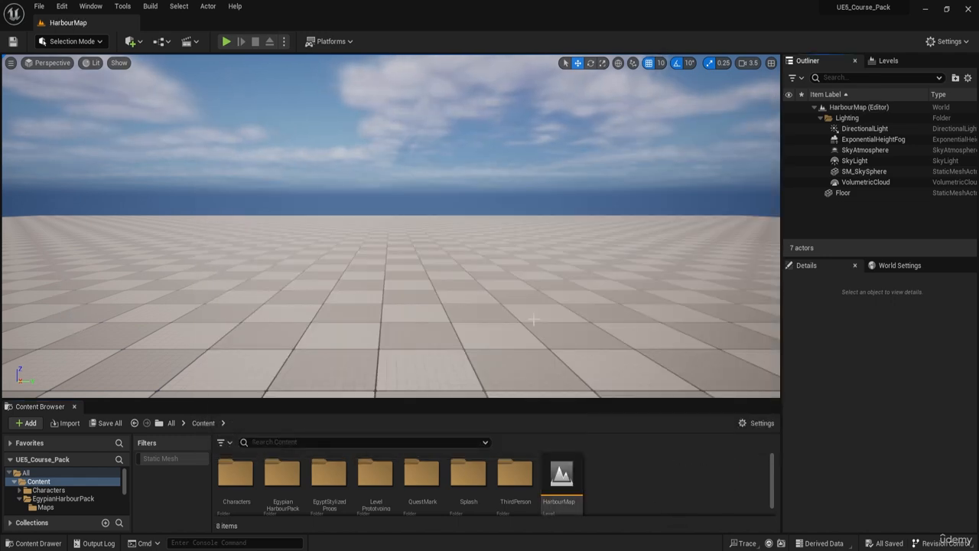
Step: Fly around the level to examine the whole floor from a distance
{"action": "key", "text": "s"}
{"action": "key", "text": "a"}
{"action": "right_click_drag", "start_coordinate": [517, 318], "coordinate": [692, 356]}
{"action": "key", "text": "a"}
{"action": "key", "text": "w"}
{"action": "key", "text": "w"}
{"action": "key", "text": "d"}
{"action": "key", "text": "s"}
{"action": "key", "text": "w"}
{"action": "key", "text": "w"}
{"action": "key", "text": "s"}
{"action": "key", "text": "a"}
{"action": "key", "text": "w"}
{"action": "key", "text": "d"}
{"action": "key", "text": "a"}
{"action": "key", "text": "w"}
{"action": "key", "text": "d"}
{"action": "key", "text": "a"}
{"action": "key", "text": "s"}
{"action": "key", "text": "d"}
{"action": "key", "text": "w"}
{"action": "key", "text": "a"}
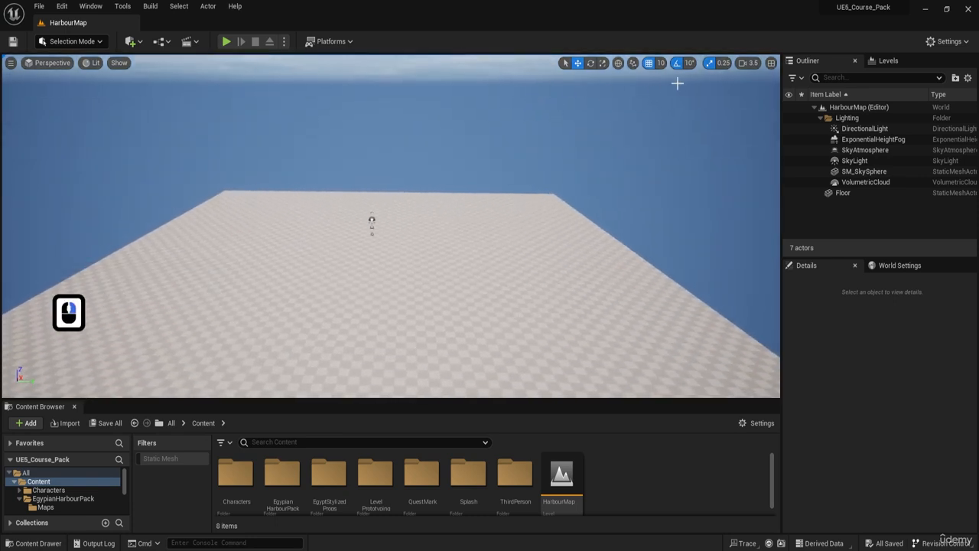
Step: Try out different camera speeds in the viewport's camera speed setting
{"action": "left_click", "coordinate": [748, 64]}
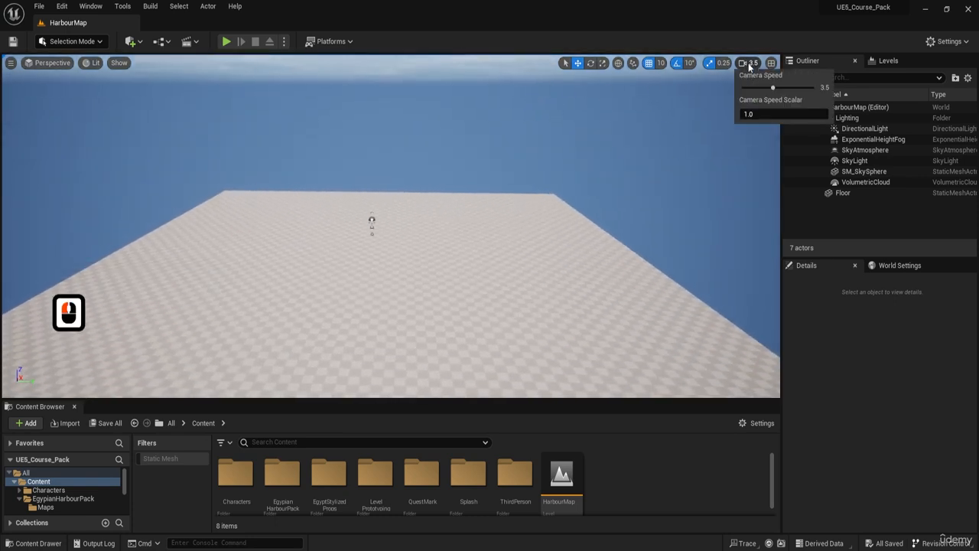
{"action": "left_click", "coordinate": [719, 63]}
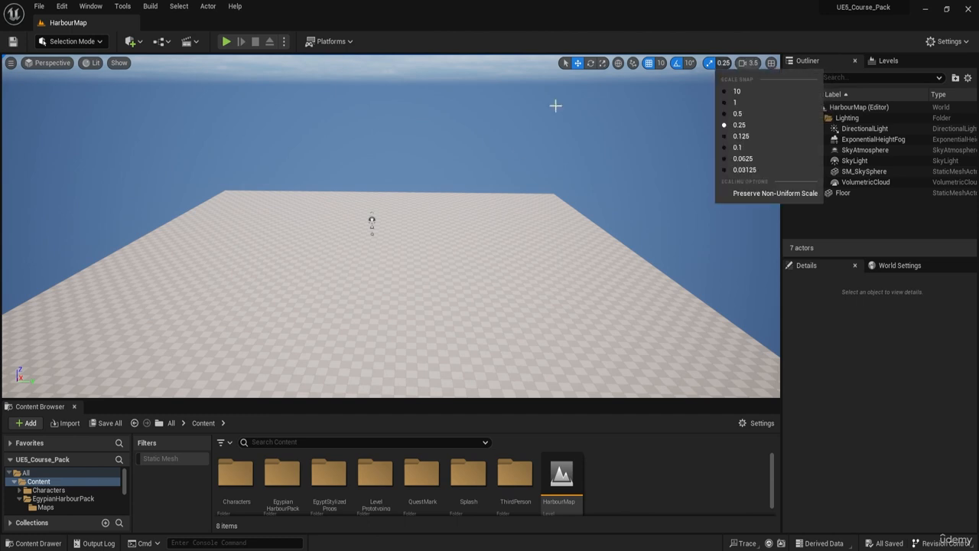
{"action": "left_click", "coordinate": [754, 63]}
{"action": "left_click", "coordinate": [755, 62]}
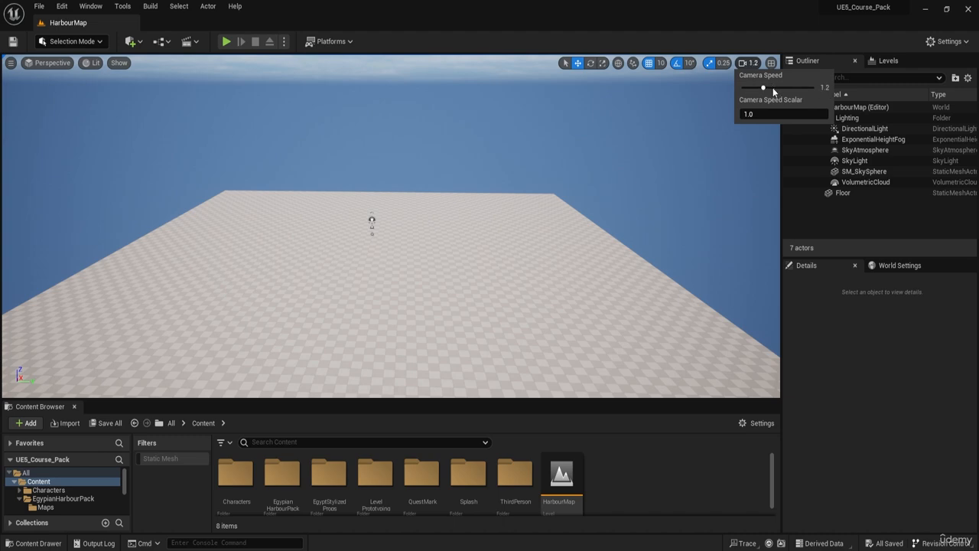
{"action": "left_click_drag", "start_coordinate": [772, 91], "coordinate": [781, 84]}
Step: Fly over the floor at varying camera speeds, ending at a speed of 1.8
{"action": "right_click_drag", "start_coordinate": [502, 164], "coordinate": [479, 176]}
{"action": "key", "text": "w"}
{"action": "key", "text": "a"}
{"action": "key", "text": "s"}
{"action": "key", "text": "d"}
{"action": "key", "text": "a"}
{"action": "key", "text": "d"}
{"action": "key", "text": "a"}
{"action": "scroll", "coordinate": [413, 159], "scroll_direction": "down", "scroll_amount": 13}
{"action": "key", "text": "a"}
{"action": "scroll", "coordinate": [419, 156], "scroll_direction": "up", "scroll_amount": 2}
{"action": "key", "text": "a"}
{"action": "key", "text": "a"}
{"action": "right_click_drag", "start_coordinate": [413, 176], "coordinate": [504, 162]}
{"action": "scroll", "coordinate": [413, 171], "scroll_direction": "up", "scroll_amount": 10}
{"action": "scroll", "coordinate": [410, 162], "scroll_direction": "up", "scroll_amount": 1}
{"action": "key", "text": "a"}
{"action": "key", "text": "d"}
{"action": "key", "text": "d"}
{"action": "scroll", "coordinate": [390, 146], "scroll_direction": "up", "scroll_amount": 4}
{"action": "key", "text": "a"}
{"action": "key", "text": "d"}
{"action": "scroll", "coordinate": [495, 130], "scroll_direction": "down", "scroll_amount": 2}
{"action": "key", "text": "d"}
{"action": "key", "text": "a"}
{"action": "scroll", "coordinate": [551, 130], "scroll_direction": "down", "scroll_amount": 1}
{"action": "key", "text": "d"}
{"action": "key", "text": "w"}
{"action": "key", "text": "w"}
{"action": "key", "text": "e"}
{"action": "key", "text": "s"}
{"action": "key", "text": "e"}
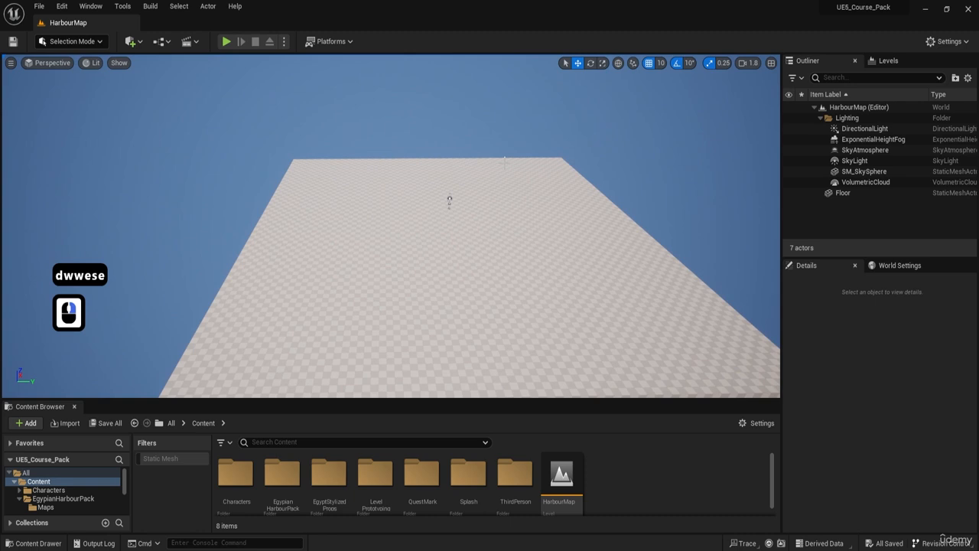
Step: Check the viewport's camera speed setting and lower the speed to 1.4 while flying over the floor
{"action": "left_click", "coordinate": [744, 62]}
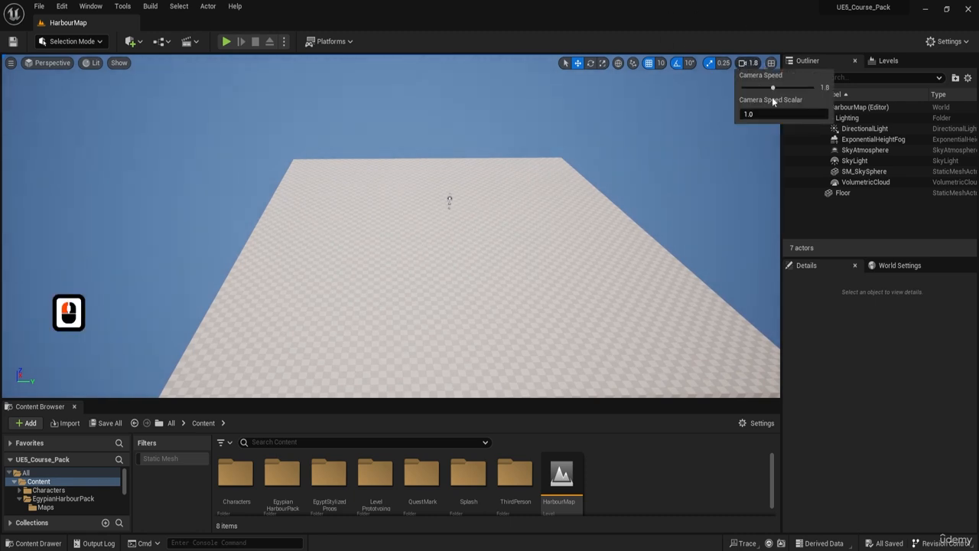
{"action": "key", "text": "d"}
{"action": "key", "text": "w"}
{"action": "mouse_move", "coordinate": [429, 216]}
{"action": "right_mouse_down"}
{"action": "mouse_move", "coordinate": [413, 232]}
{"action": "mouse_move", "coordinate": [428, 222]}
{"action": "mouse_move", "coordinate": [406, 217]}
{"action": "mouse_move", "coordinate": [474, 222]}
{"action": "mouse_move", "coordinate": [458, 200]}
{"action": "mouse_move", "coordinate": [452, 226]}
{"action": "mouse_move", "coordinate": [452, 191]}
{"action": "mouse_move", "coordinate": [398, 183]}
{"action": "mouse_move", "coordinate": [420, 216]}
{"action": "right_mouse_up"}
{"action": "scroll", "coordinate": [429, 216], "scroll_direction": "down", "scroll_amount": 4}
{"action": "key", "text": "a"}
{"action": "key", "text": "s"}
{"action": "key", "text": "e"}
{"action": "key", "text": "d"}
{"action": "key", "text": "w"}
{"action": "key", "text": "w"}
{"action": "key", "text": "w"}
{"action": "key", "text": "a"}
{"action": "key", "text": "w"}
{"action": "key", "text": "a"}
{"action": "scroll", "coordinate": [419, 216], "scroll_direction": "up", "scroll_amount": 2}
{"action": "key", "text": "a"}
{"action": "key", "text": "w"}
{"action": "key", "text": "d"}
{"action": "key", "text": "s"}
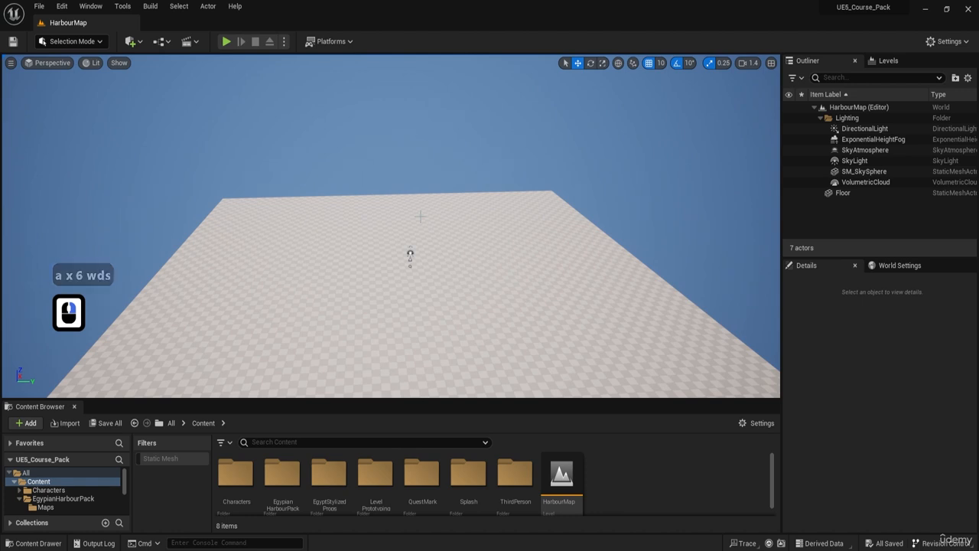
Step: Delete the Floor mesh from the level
{"action": "key", "text": "F8"}
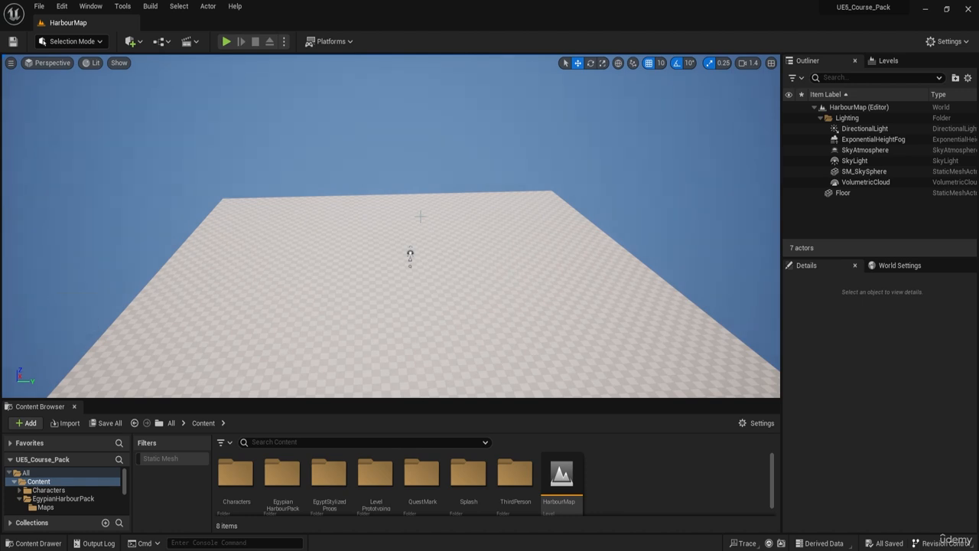
{"action": "key", "text": "s"}
{"action": "right_click_drag", "start_coordinate": [420, 219], "coordinate": [501, 263]}
{"action": "key", "text": "a"}
{"action": "key", "text": "w"}
{"action": "left_click", "coordinate": [501, 262]}
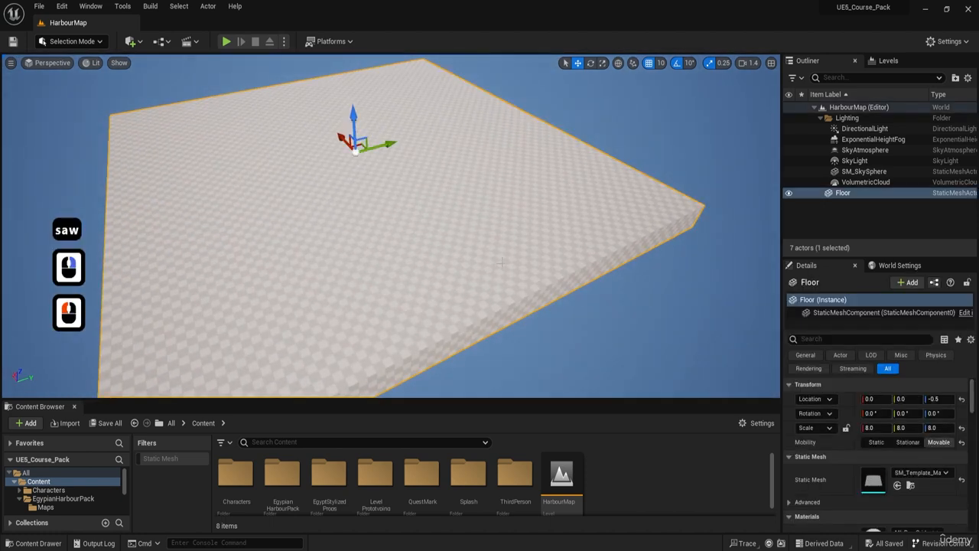
{"action": "key", "text": "Delete"}
{"action": "key", "text": "F8"}
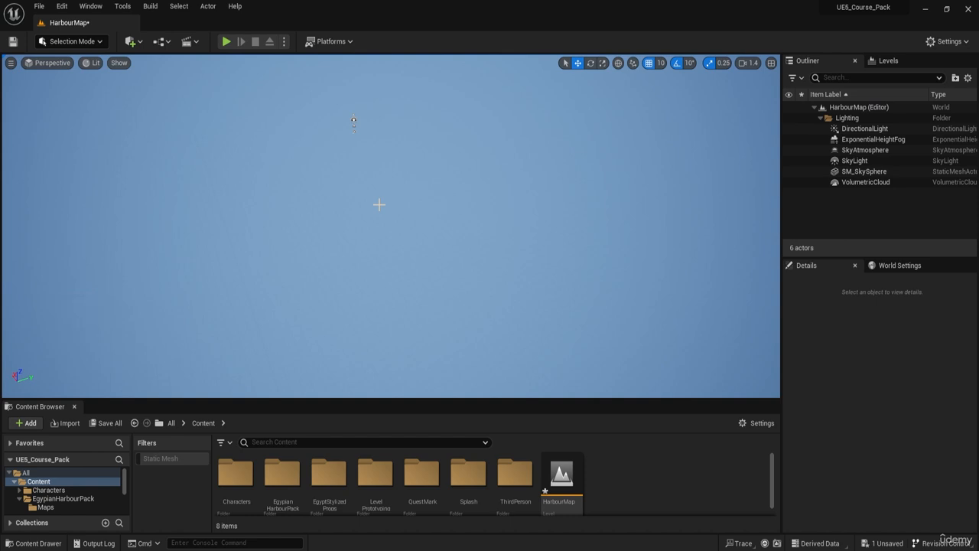
{"action": "left_click", "coordinate": [447, 4]}
{"action": "key", "text": "F8"}
{"action": "key", "text": "F8"}
{"action": "key", "text": "F8"}
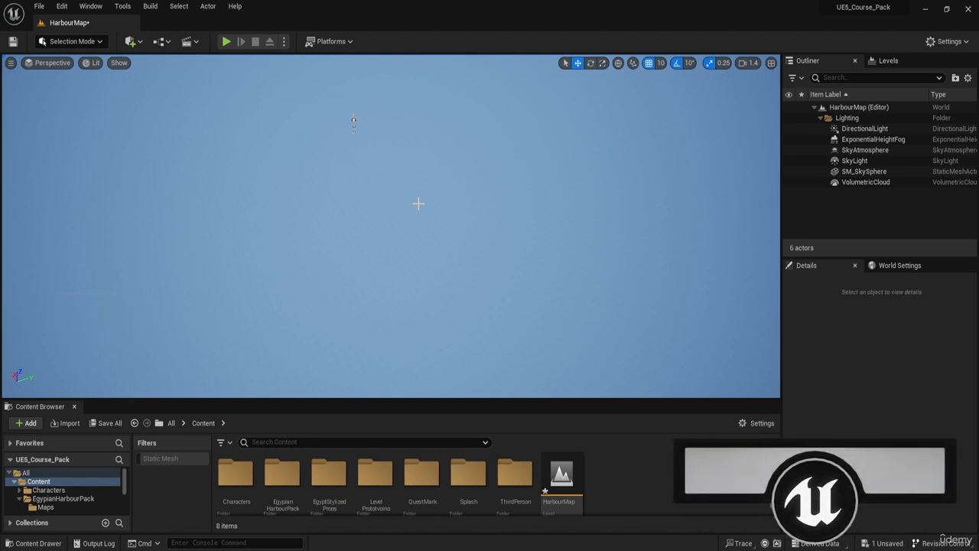
Step: Switch the editor to Landscape mode and inspect the preview grid of the new landscape
{"action": "left_click", "coordinate": [79, 44]}
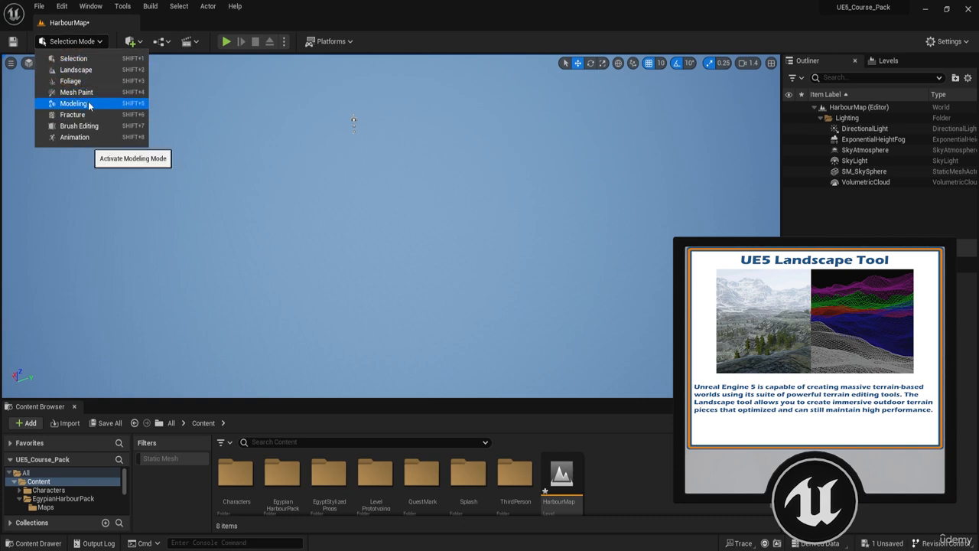
{"action": "left_click", "coordinate": [94, 71]}
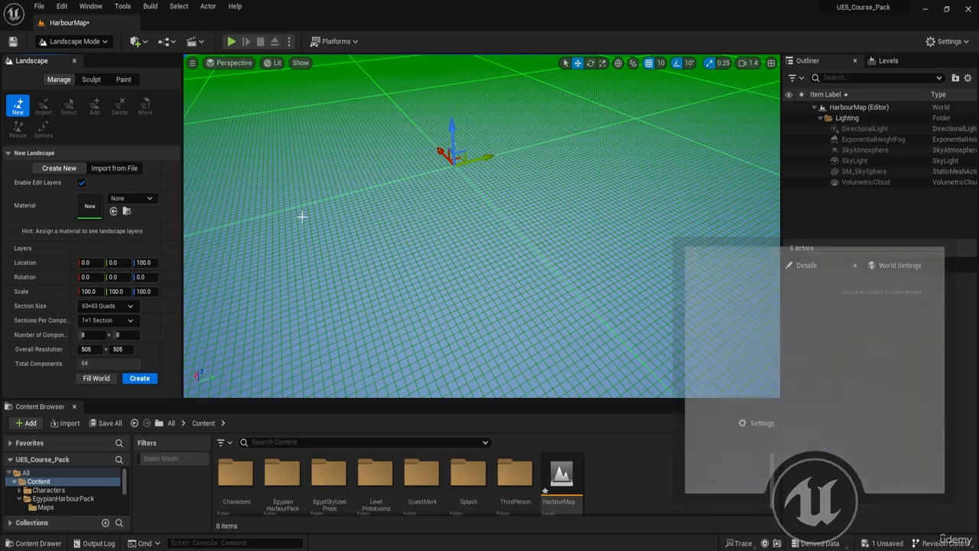
{"action": "right_click_drag", "start_coordinate": [354, 218], "coordinate": [354, 176]}
{"action": "key", "text": "s"}
{"action": "key", "text": "a"}
{"action": "right_click_drag", "start_coordinate": [328, 244], "coordinate": [492, 275]}
{"action": "key", "text": "w"}
{"action": "key", "text": "d"}
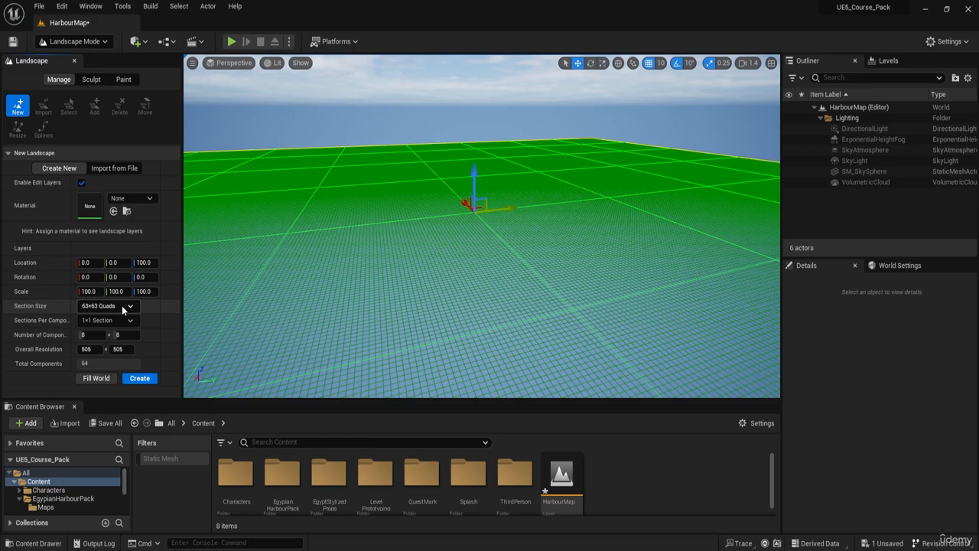
{"action": "right_click_drag", "start_coordinate": [360, 284], "coordinate": [299, 204]}
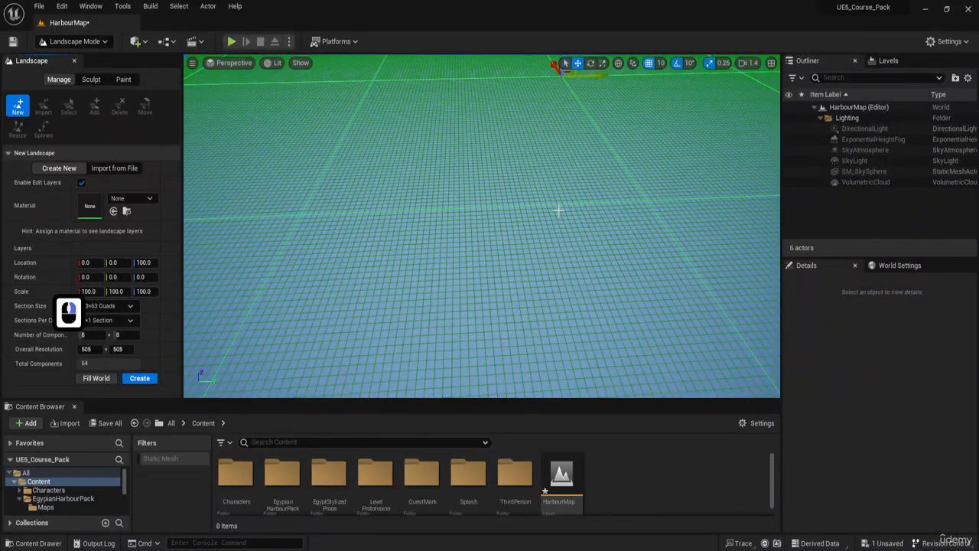
{"action": "right_click_drag", "start_coordinate": [408, 150], "coordinate": [512, 67]}
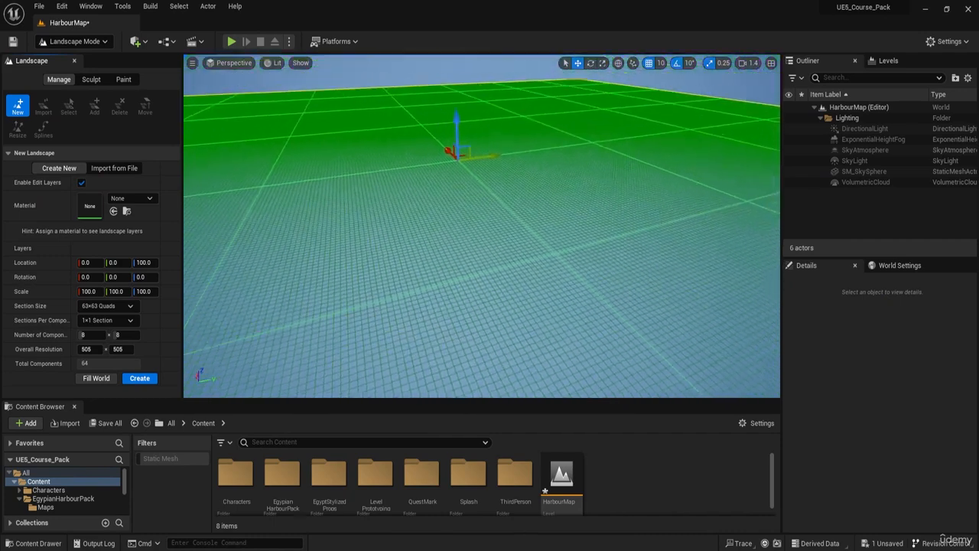
{"action": "left_click", "coordinate": [413, 150]}
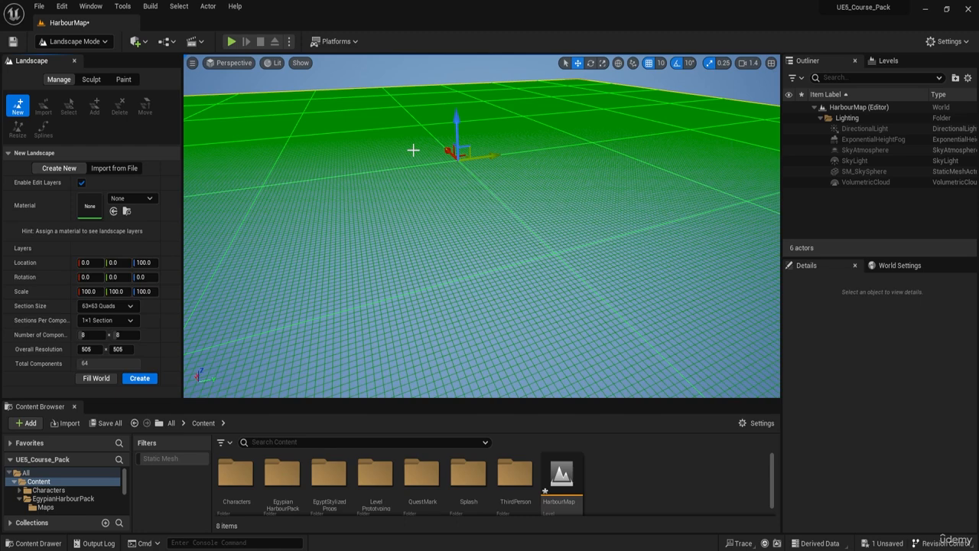
Step: Create the new landscape with the default 63×63 quad sections and 8 × 8 components
{"action": "left_click", "coordinate": [141, 384]}
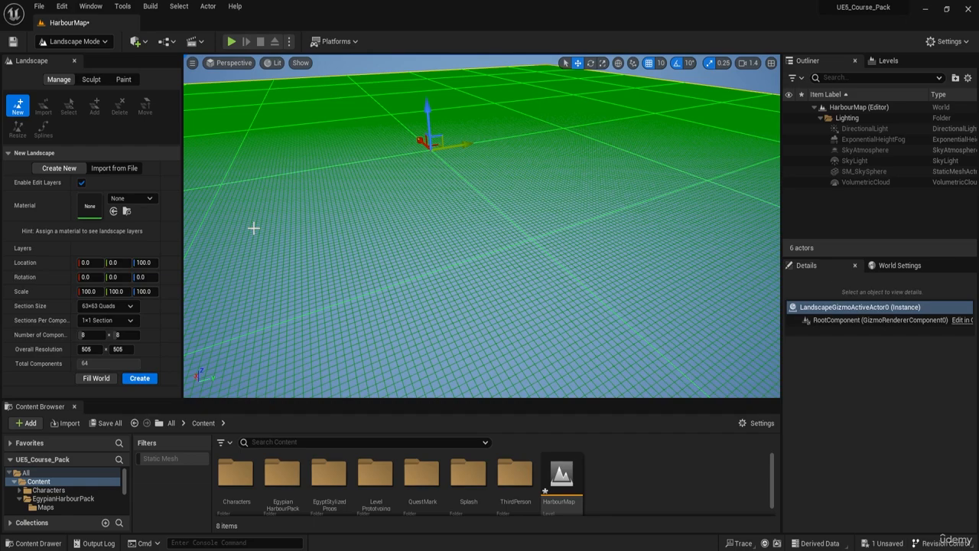
{"action": "key", "text": "ctrl"}
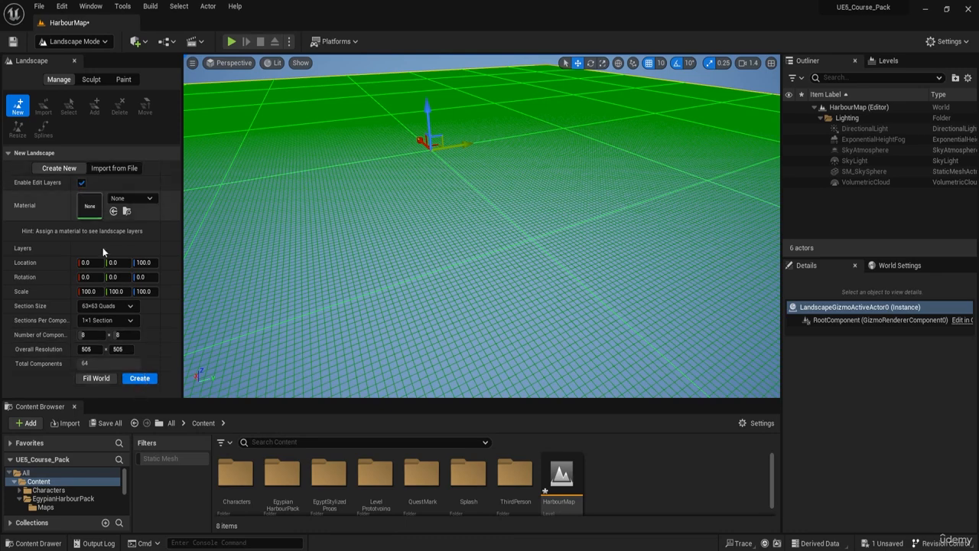
{"action": "left_click", "coordinate": [139, 379]}
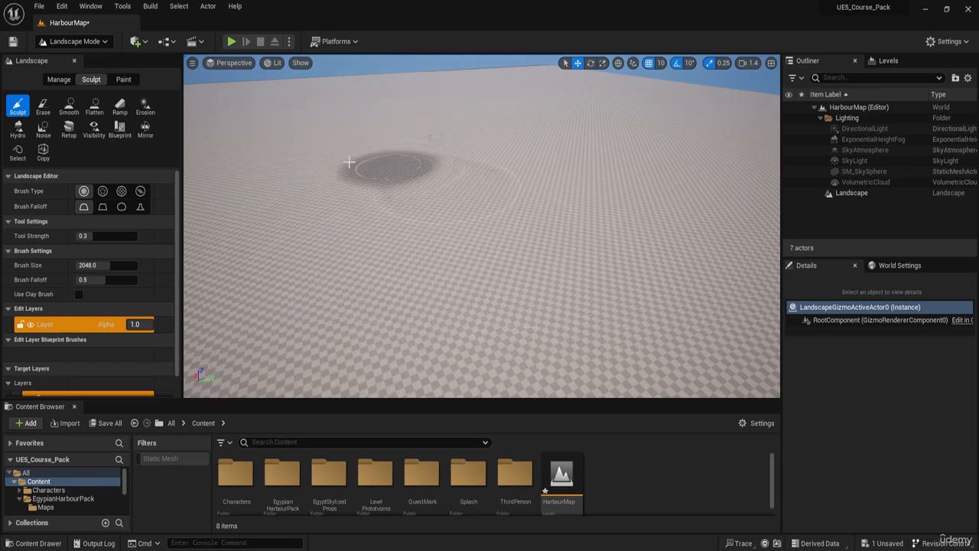
Step: Add a small block of landscape components along the landscape's far edge using the Add tool
{"action": "mouse_move", "coordinate": [611, 286]}
{"action": "right_mouse_down"}
{"action": "mouse_move", "coordinate": [611, 249]}
{"action": "mouse_move", "coordinate": [634, 272]}
{"action": "mouse_move", "coordinate": [628, 277]}
{"action": "right_mouse_up"}
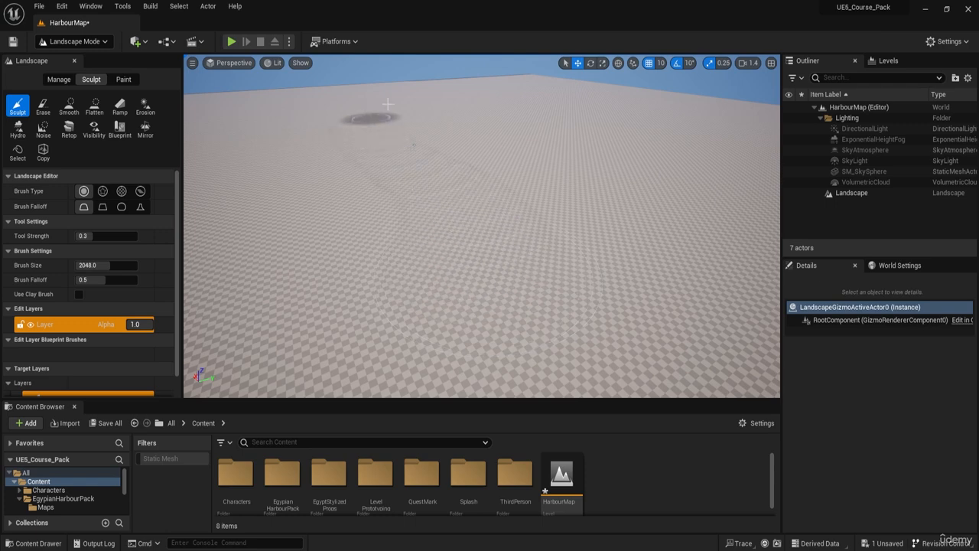
{"action": "left_click", "coordinate": [61, 84]}
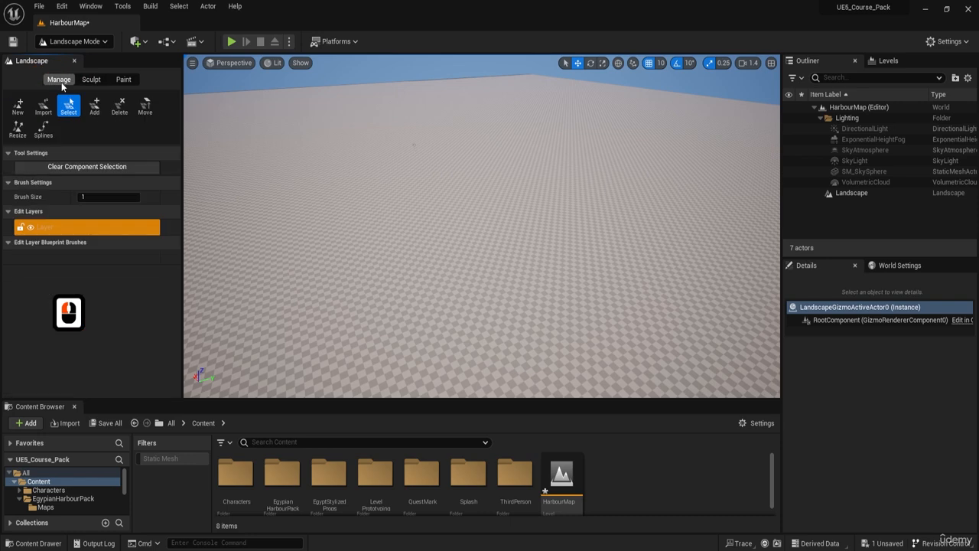
{"action": "left_click", "coordinate": [95, 110]}
{"action": "key", "text": "a"}
{"action": "key", "text": "w"}
{"action": "mouse_move", "coordinate": [376, 147]}
{"action": "right_mouse_down"}
{"action": "mouse_move", "coordinate": [376, 138]}
{"action": "mouse_move", "coordinate": [352, 134]}
{"action": "mouse_move", "coordinate": [376, 148]}
{"action": "right_mouse_up"}
{"action": "key", "text": "e"}
{"action": "scroll", "coordinate": [375, 147], "scroll_direction": "up", "scroll_amount": 4}
{"action": "left_click", "coordinate": [371, 146]}
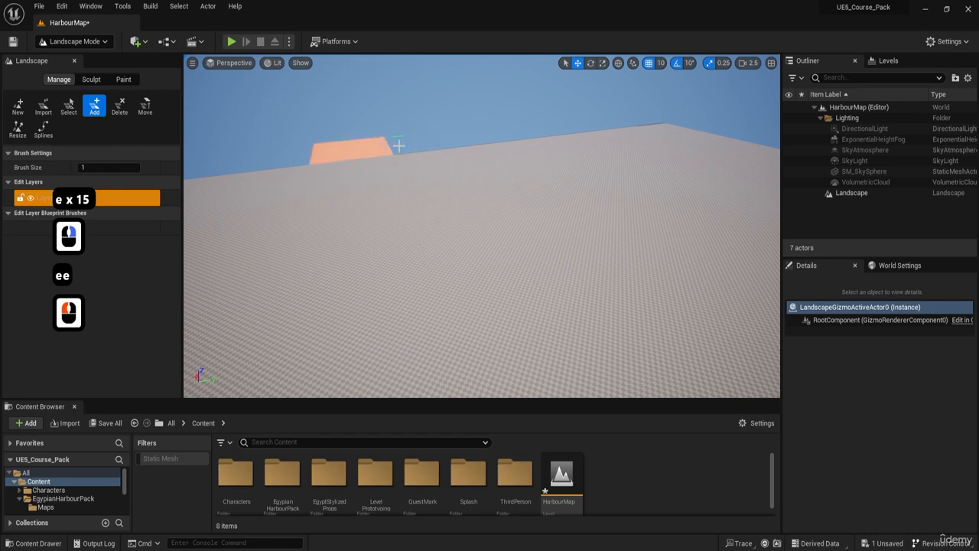
{"action": "left_click", "coordinate": [395, 142]}
{"action": "left_click", "coordinate": [392, 128]}
{"action": "left_click", "coordinate": [348, 132]}
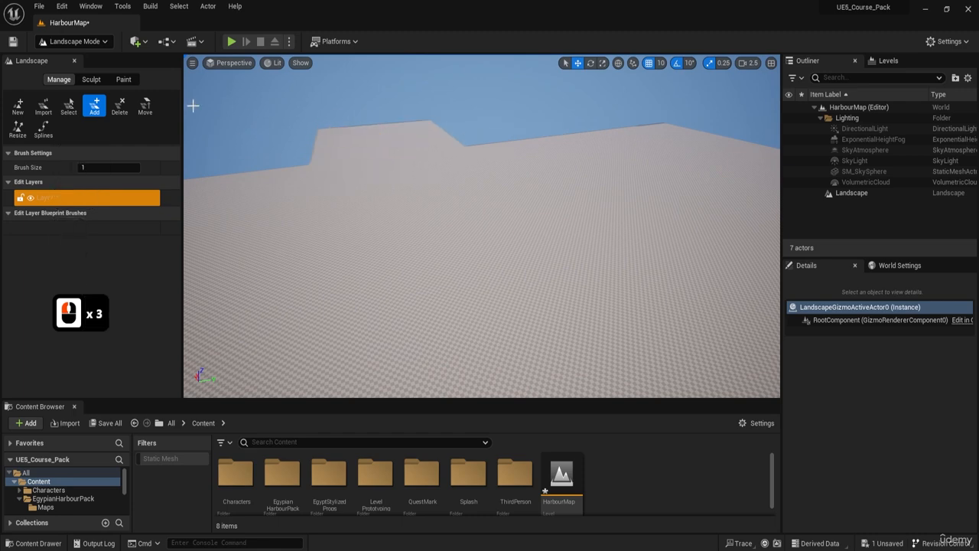
Step: Remove the extra block of components from the landscape's far edge with the Delete tool
{"action": "left_click", "coordinate": [120, 107]}
{"action": "left_click", "coordinate": [334, 137]}
{"action": "left_click", "coordinate": [400, 128]}
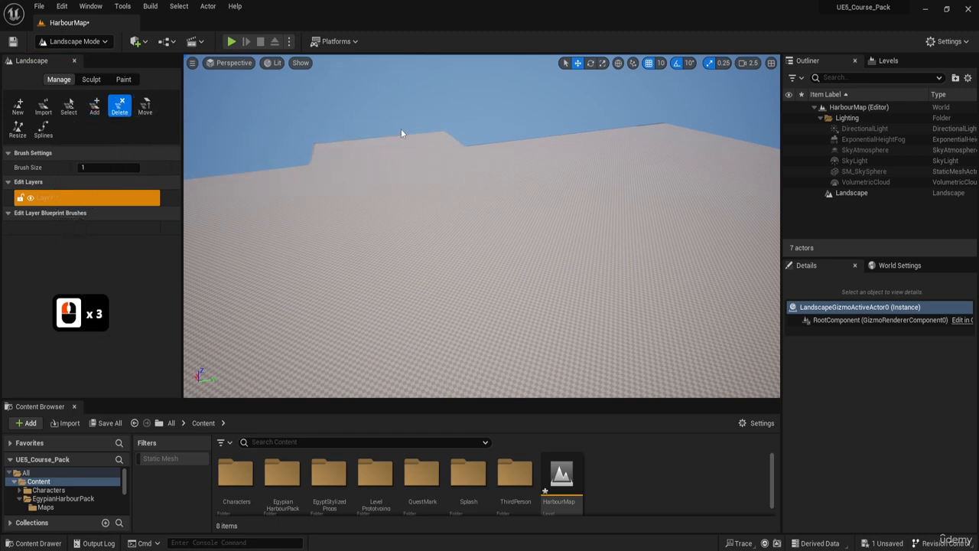
{"action": "left_click", "coordinate": [403, 142]}
{"action": "left_click", "coordinate": [403, 142]}
Step: Inspect the landscape's far edge and surface from several viewpoints
{"action": "right_click_drag", "start_coordinate": [403, 142], "coordinate": [535, 134]}
{"action": "key", "text": "d"}
{"action": "key", "text": "w"}
{"action": "key", "text": "w"}
{"action": "key", "text": "s"}
{"action": "key", "text": "q"}
{"action": "right_click_drag", "start_coordinate": [459, 138], "coordinate": [481, 185]}
{"action": "key", "text": "e"}
{"action": "key", "text": "w"}
{"action": "key", "text": "w"}
{"action": "right_click_drag", "start_coordinate": [371, 201], "coordinate": [335, 177]}
{"action": "key", "text": "a"}
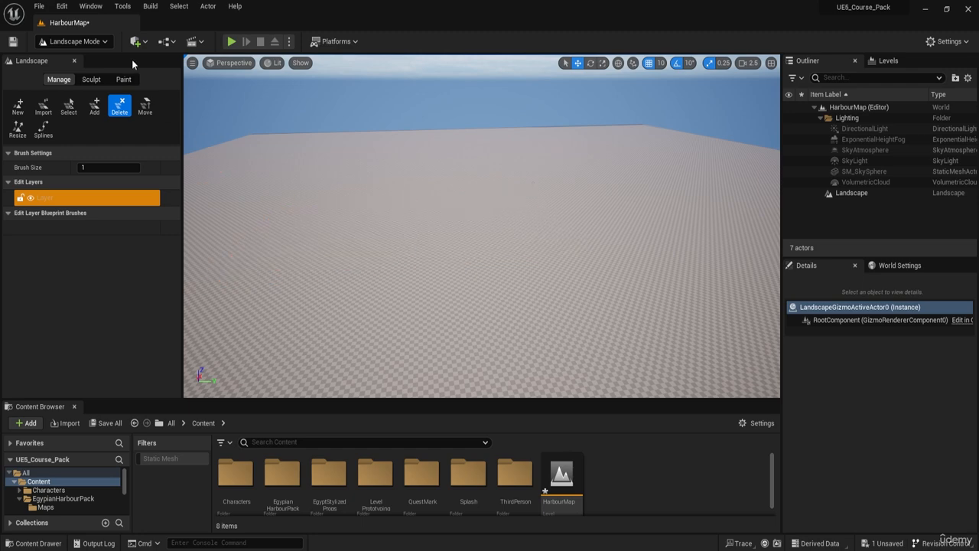
Step: Search the plugin browser for "water" and enable the experimental Water plugin for the project
{"action": "left_click", "coordinate": [65, 7]}
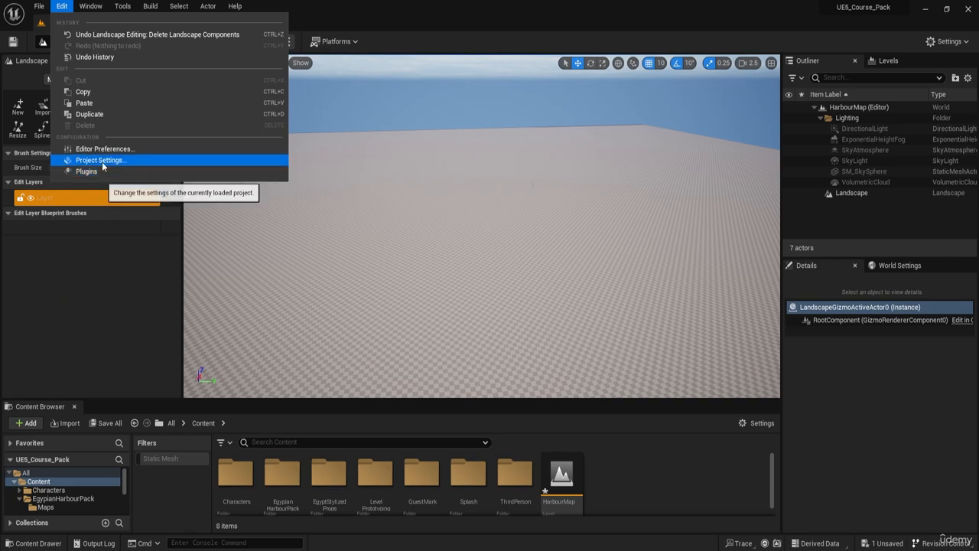
{"action": "key", "text": "ctrl"}
{"action": "key", "text": "ctrl"}
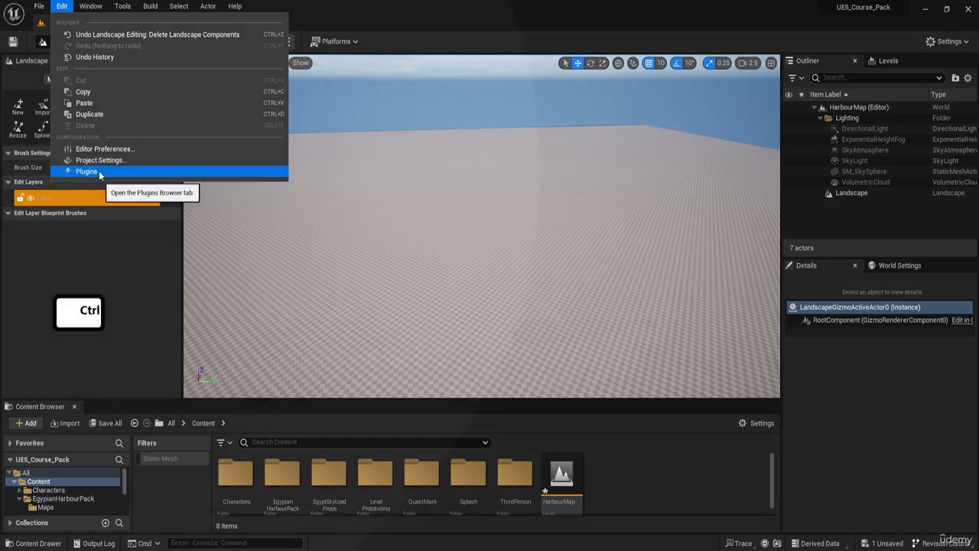
{"action": "left_click", "coordinate": [87, 172]}
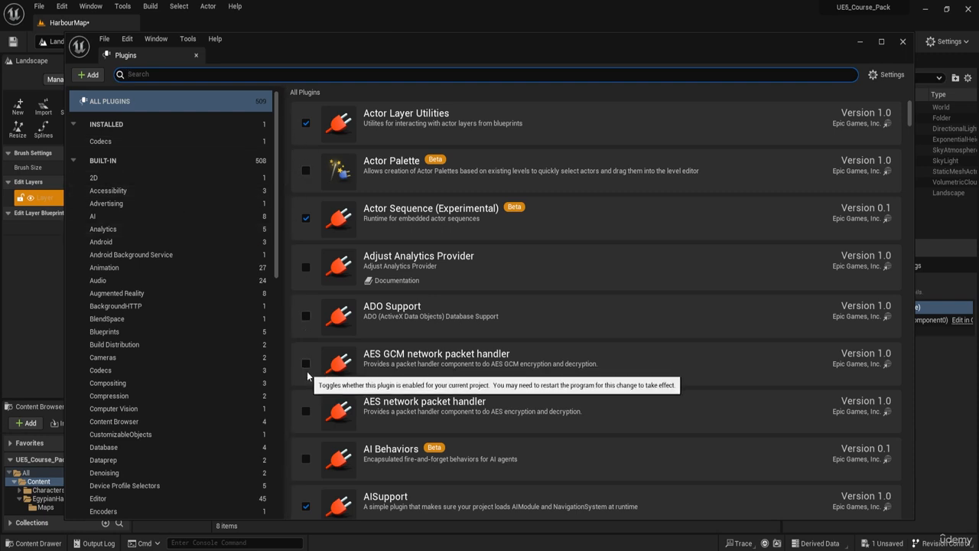
{"action": "left_click", "coordinate": [256, 73]}
{"action": "type", "text": "wator"}
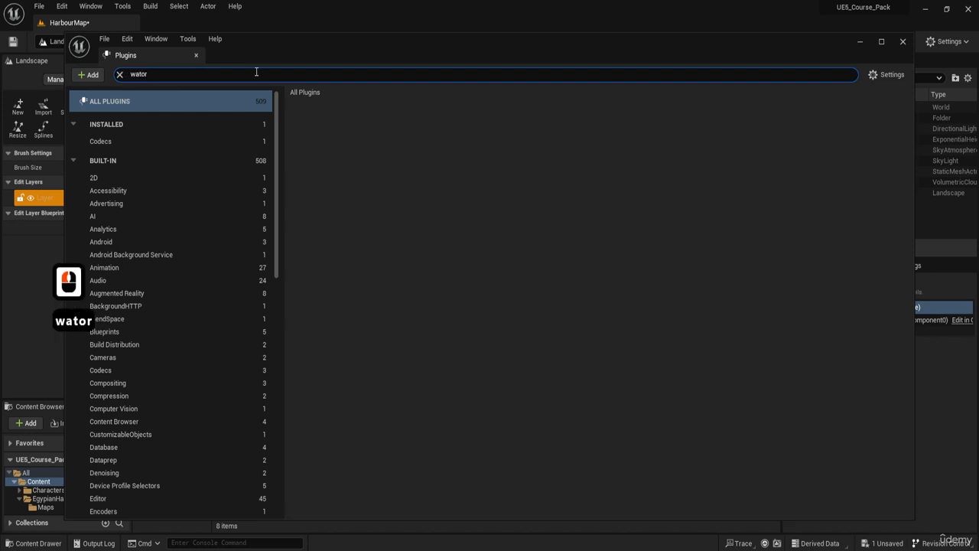
{"action": "key", "text": "BackSpace"}
{"action": "key", "text": "BackSpace"}
{"action": "type", "text": "er"}
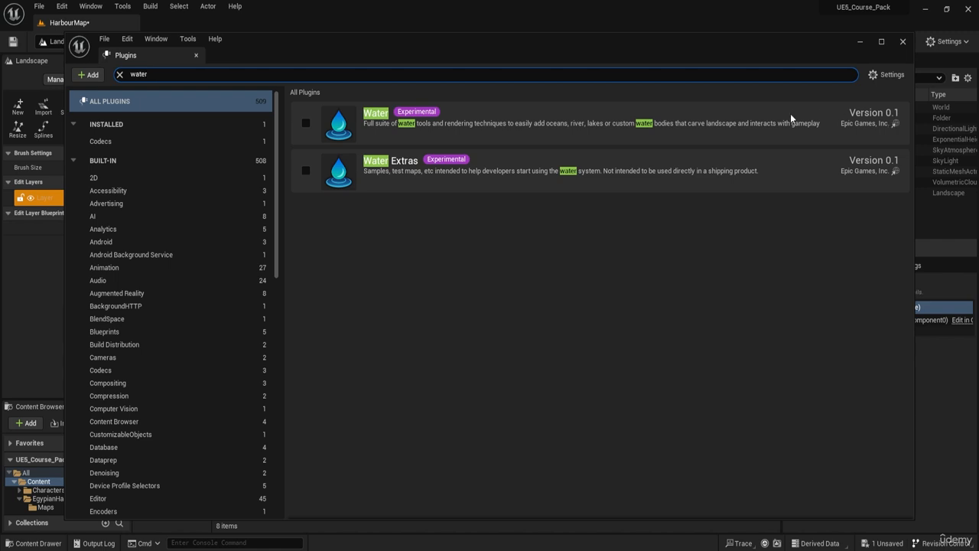
{"action": "left_click", "coordinate": [305, 125]}
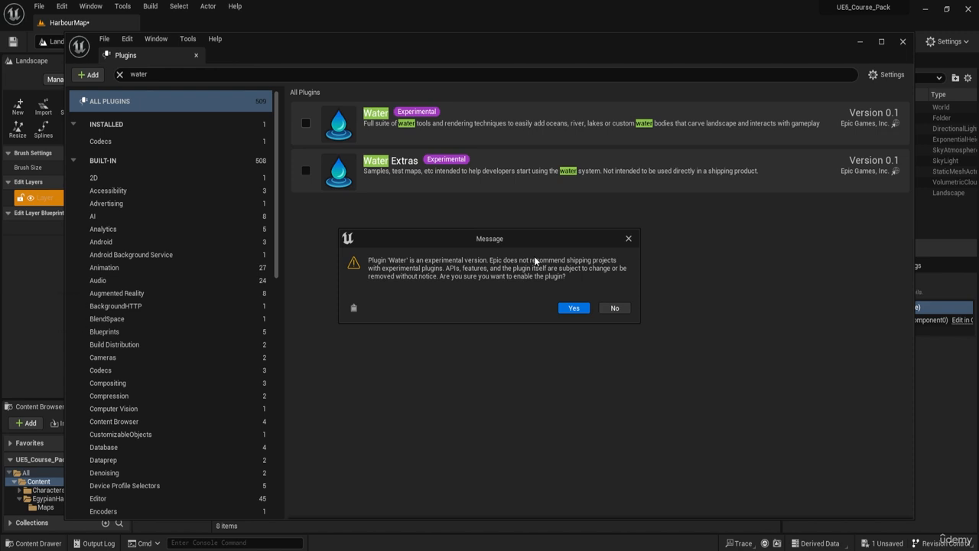
{"action": "left_click", "coordinate": [573, 307]}
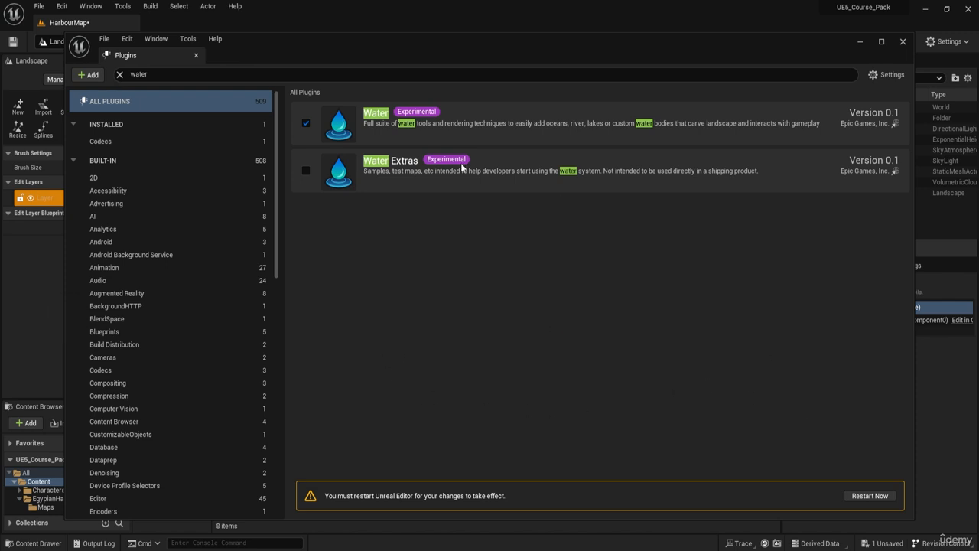
Step: Restart the editor to apply the plugin change, saving HarbourMap beforehand
{"action": "key", "text": "F8"}
{"action": "key", "text": "ctrl"}
{"action": "left_click", "coordinate": [868, 497]}
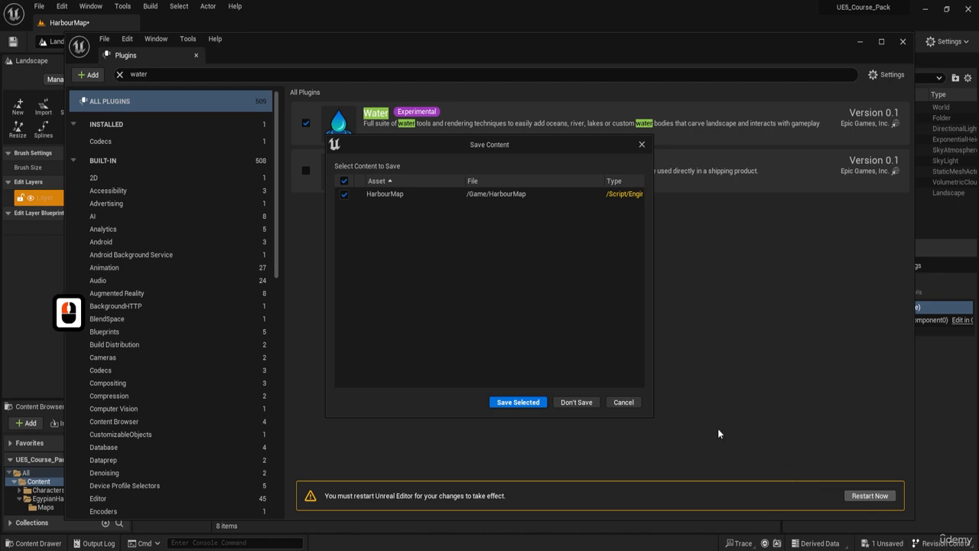
{"action": "left_click", "coordinate": [507, 402]}
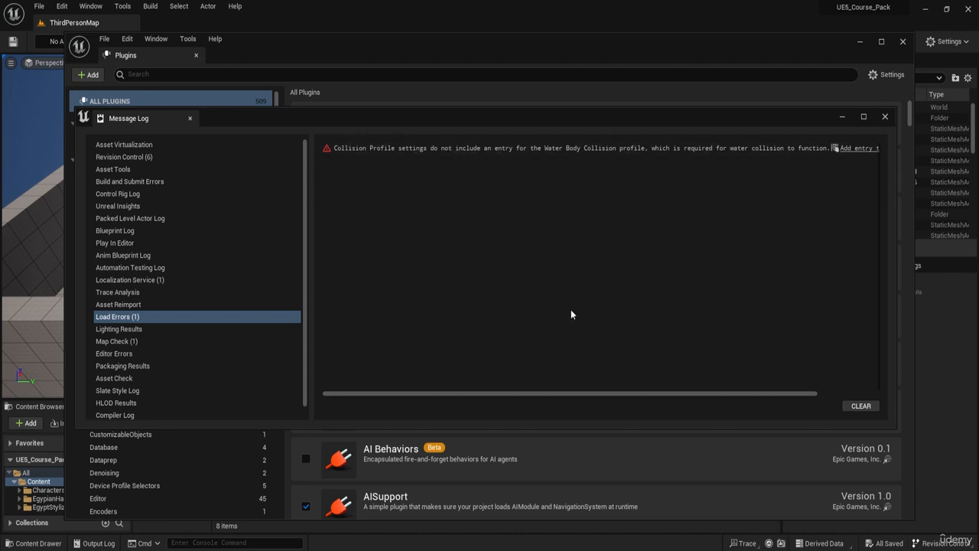
Step: Add the missing Water Body Collision profile entry to DefaultEngine.ini, then clear the load errors and close the Message Log
{"action": "left_click_drag", "start_coordinate": [528, 396], "coordinate": [606, 403]}
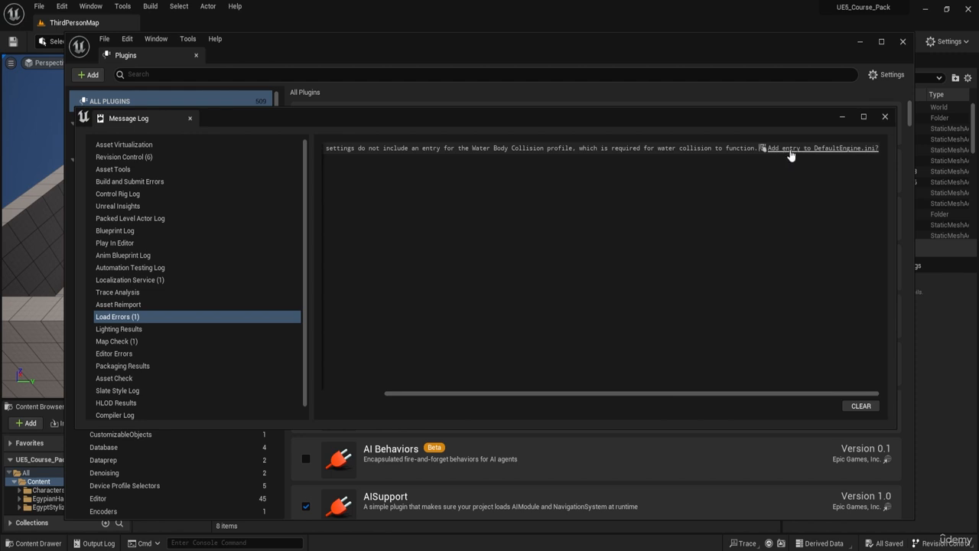
{"action": "left_click", "coordinate": [838, 149]}
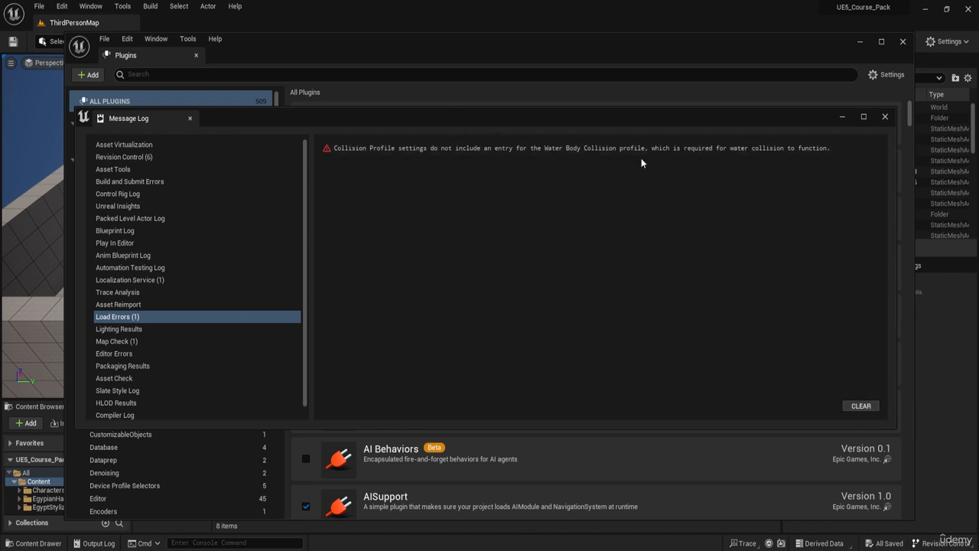
{"action": "left_click", "coordinate": [857, 407]}
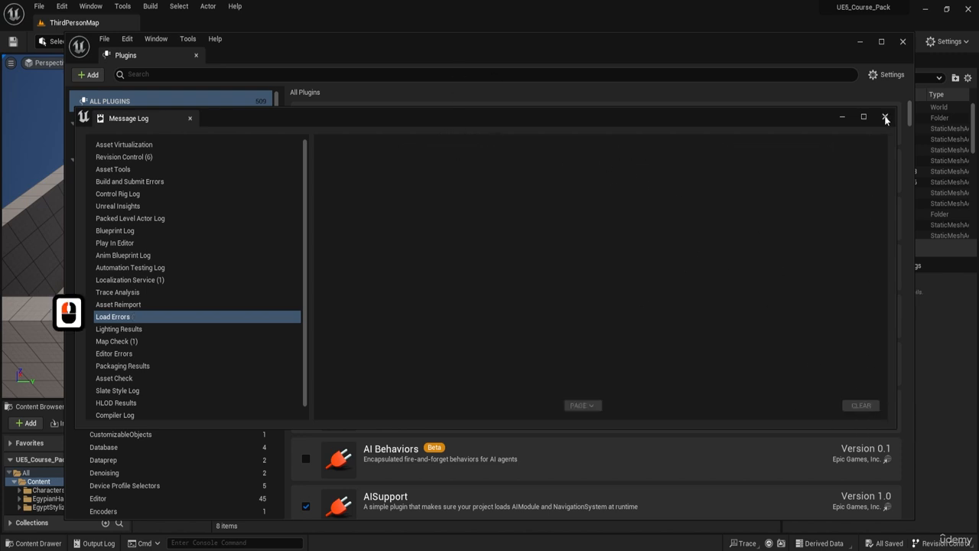
{"action": "left_click", "coordinate": [884, 118]}
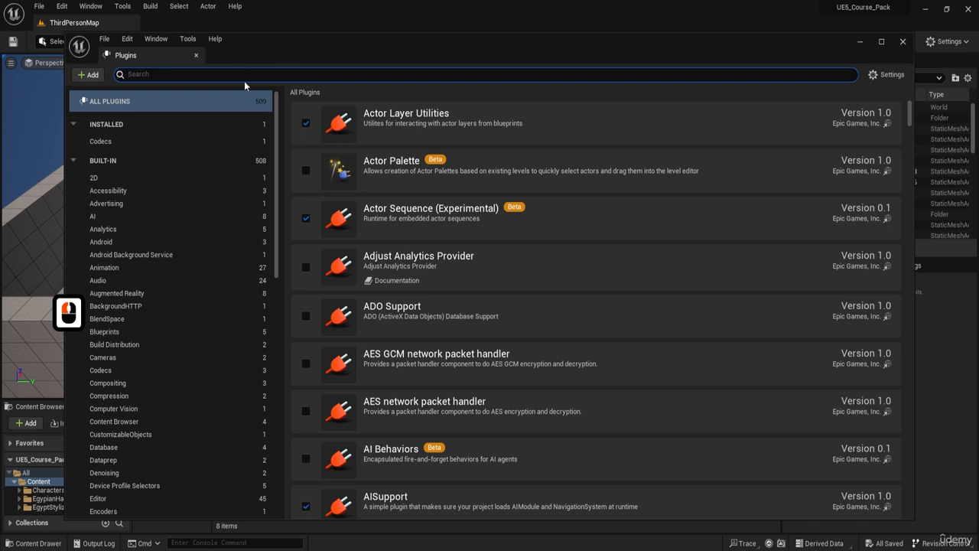
Step: Check the Water plugin's status with a "water" search, then close the plugin browser and open the HarbourMap level
{"action": "type", "text": "water"}
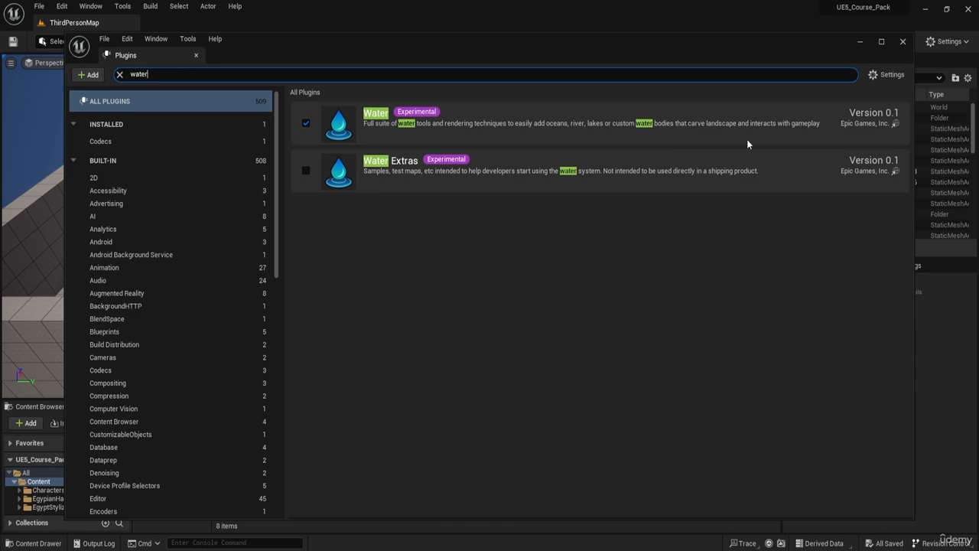
{"action": "left_click", "coordinate": [903, 42]}
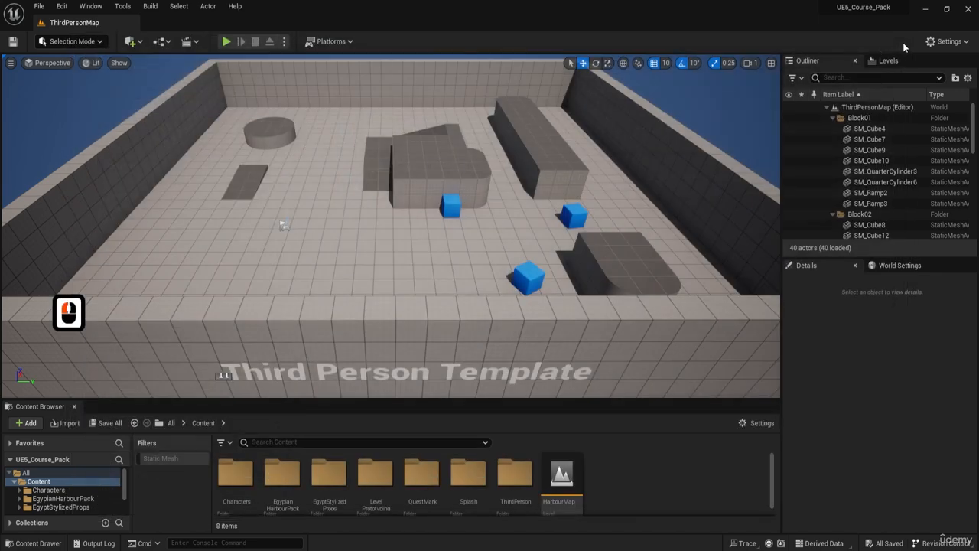
{"action": "left_click", "coordinate": [621, 444]}
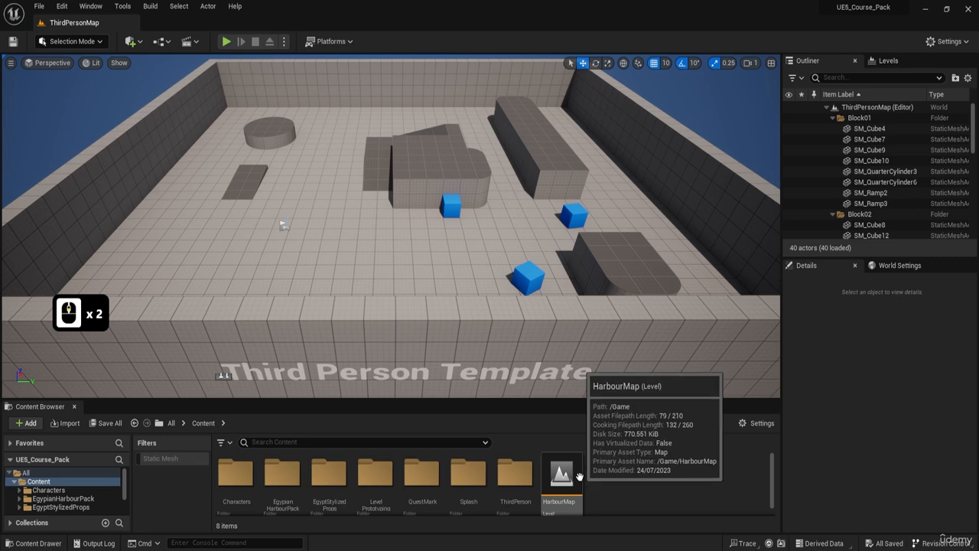
{"action": "scroll", "coordinate": [564, 474], "scroll_direction": "down", "scroll_amount": 2}
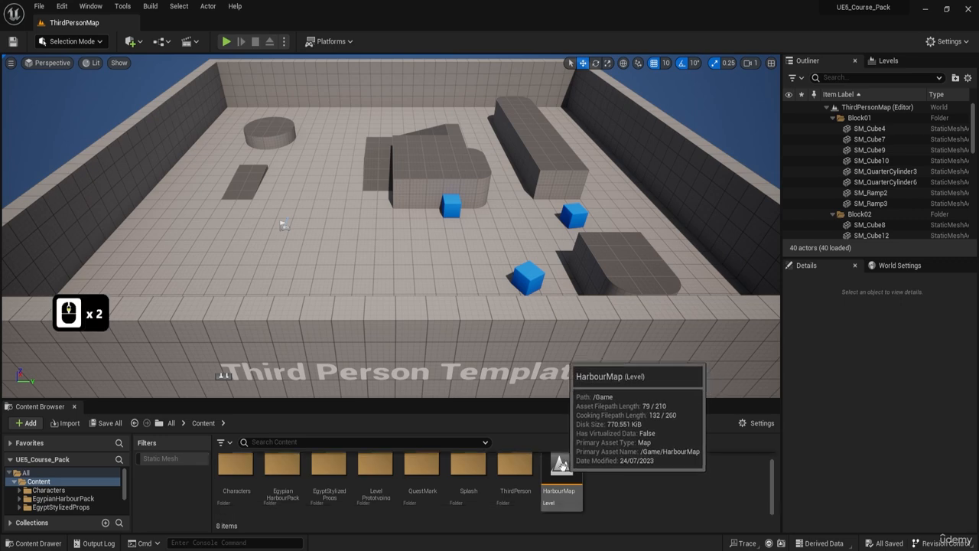
{"action": "double_click", "coordinate": [561, 465]}
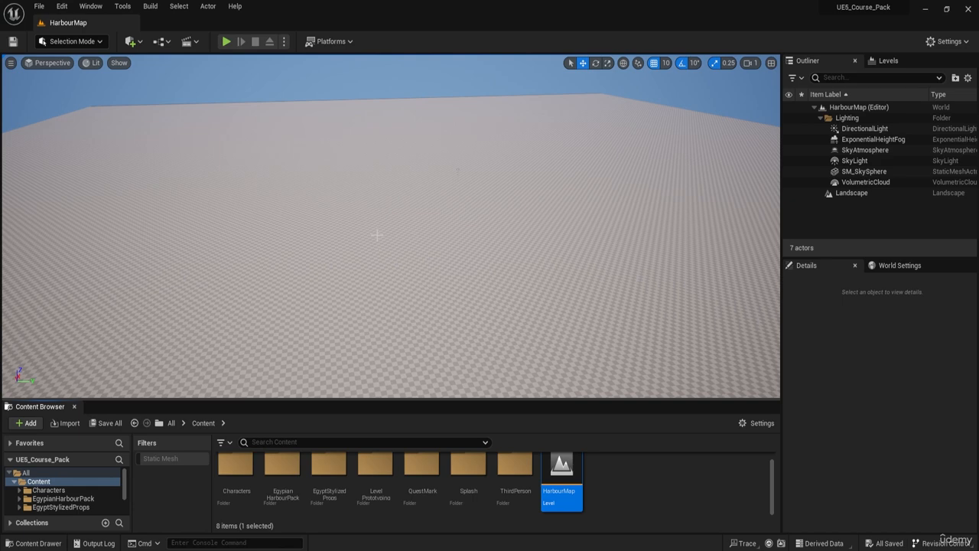
Step: Search the placeable actors for "water" and place a Water Body Ocean on the landscape at about X -4090, Y -3800, Z 100
{"action": "left_click", "coordinate": [132, 43]}
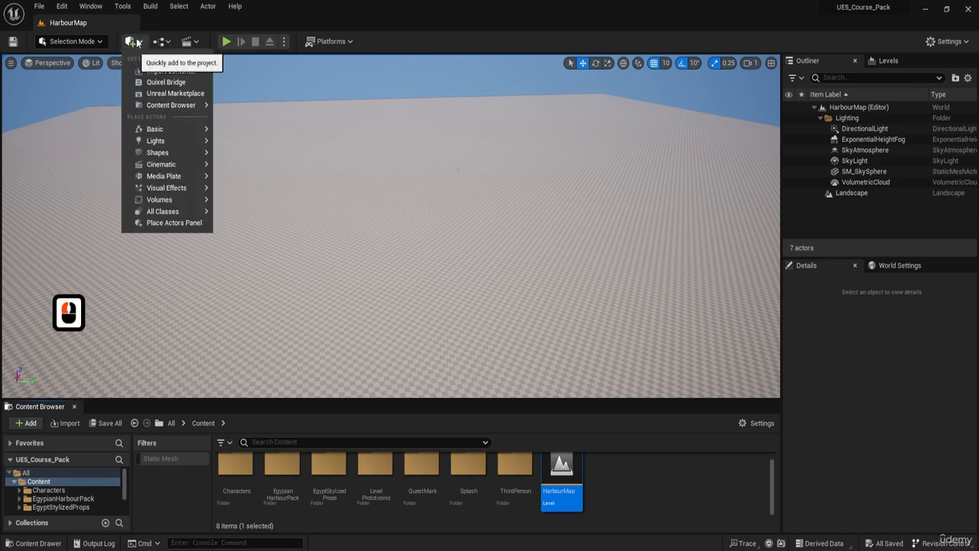
{"action": "type", "text": "water"}
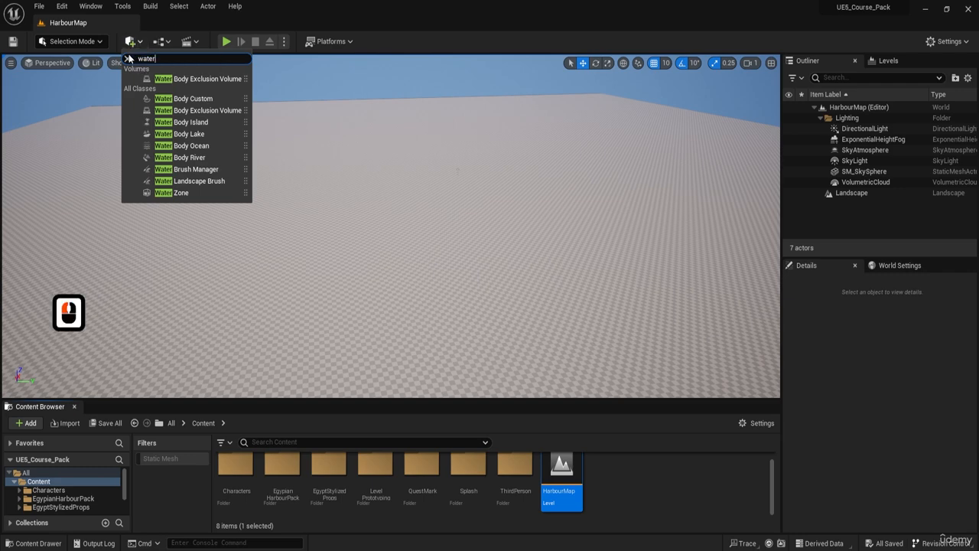
{"action": "left_click", "coordinate": [127, 58]}
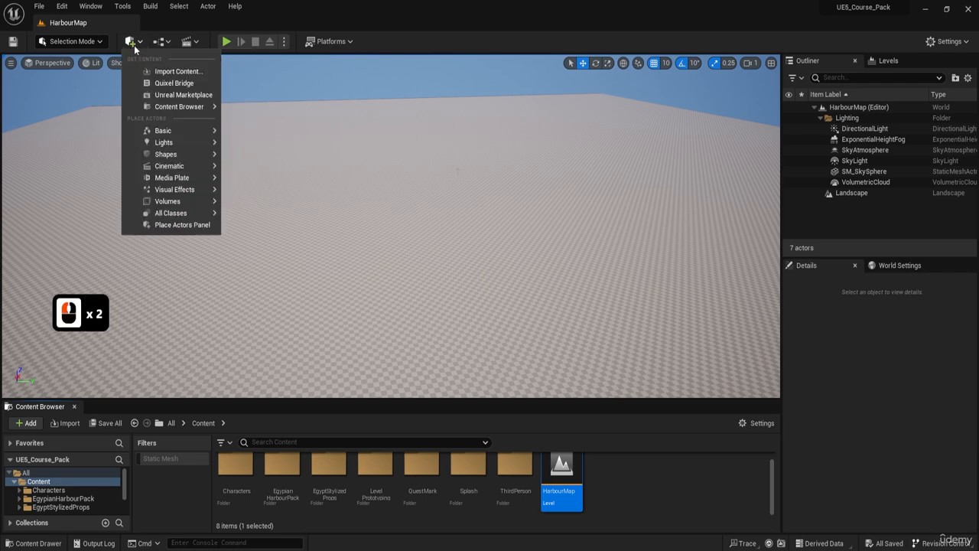
{"action": "left_click", "coordinate": [131, 42]}
{"action": "left_click", "coordinate": [131, 41]}
{"action": "mouse_move", "coordinate": [160, 133]}
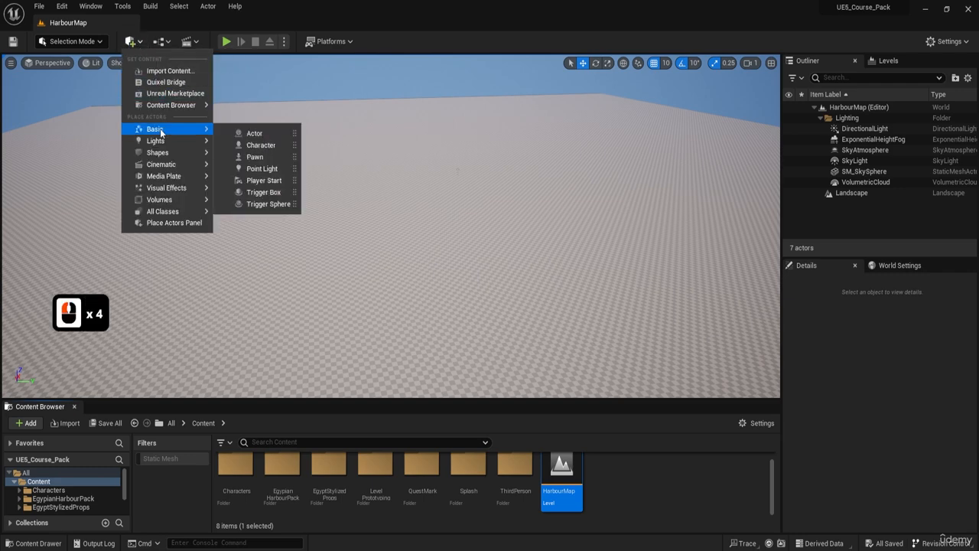
{"action": "type", "text": "water"}
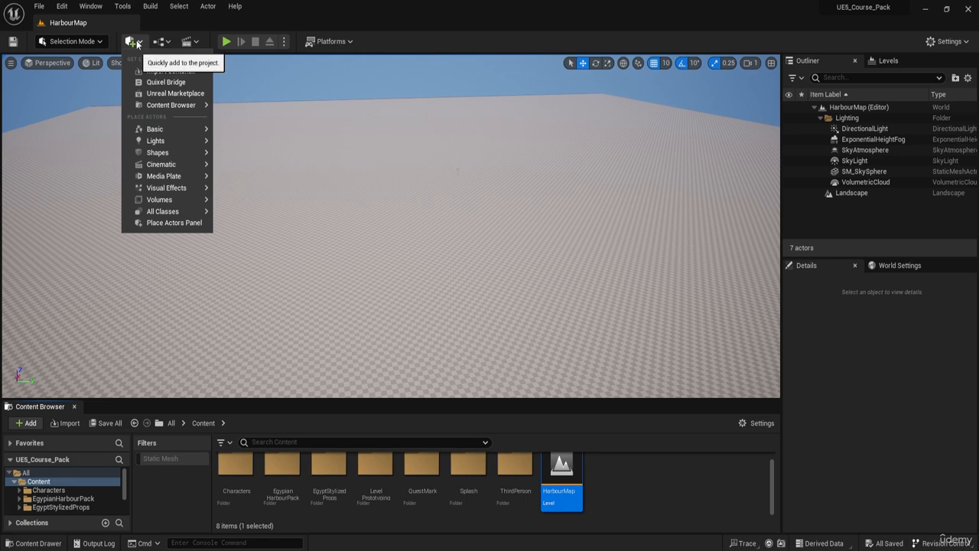
{"action": "type", "text": "water"}
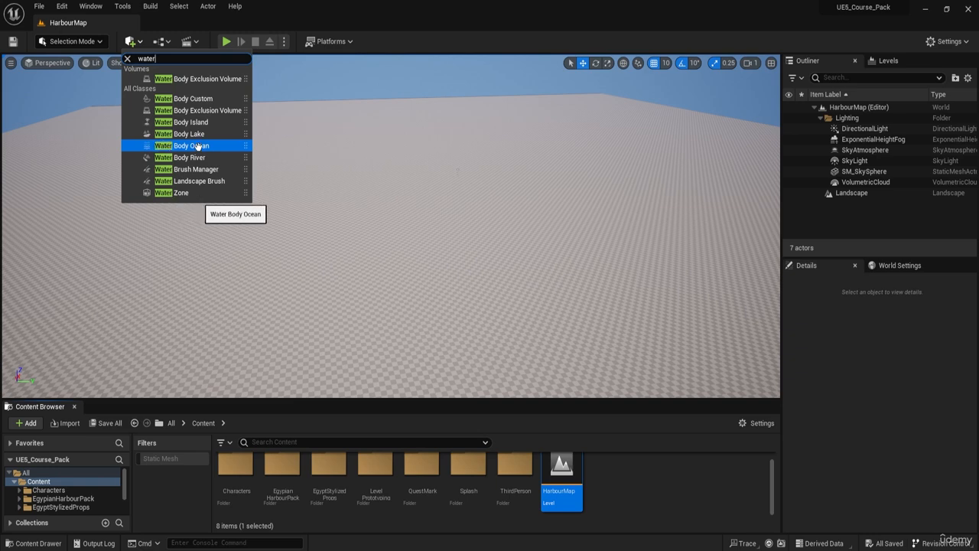
{"action": "left_click_drag", "start_coordinate": [228, 150], "coordinate": [382, 231]}
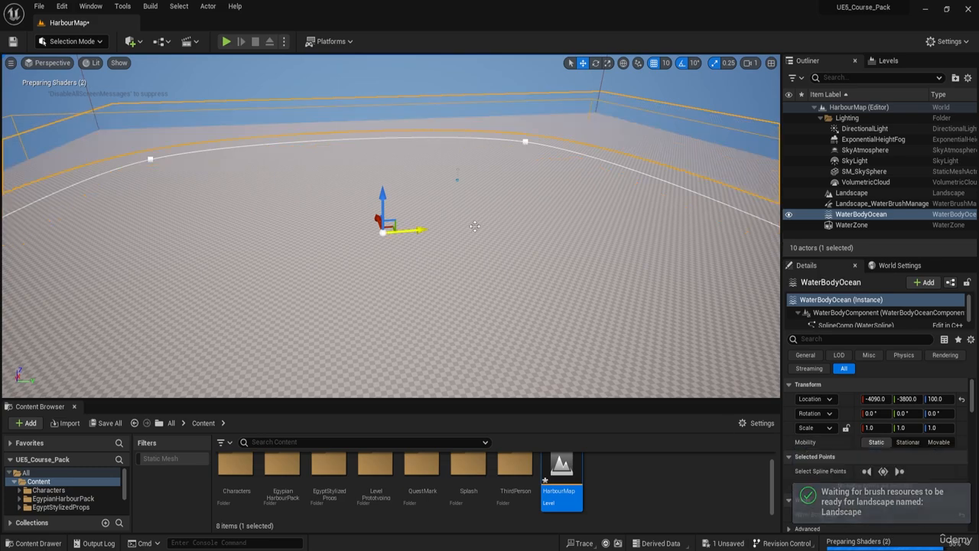
Step: Examine the ocean and the shoreline around the landscape from different heights and angles
{"action": "right_click_drag", "start_coordinate": [482, 272], "coordinate": [271, 159]}
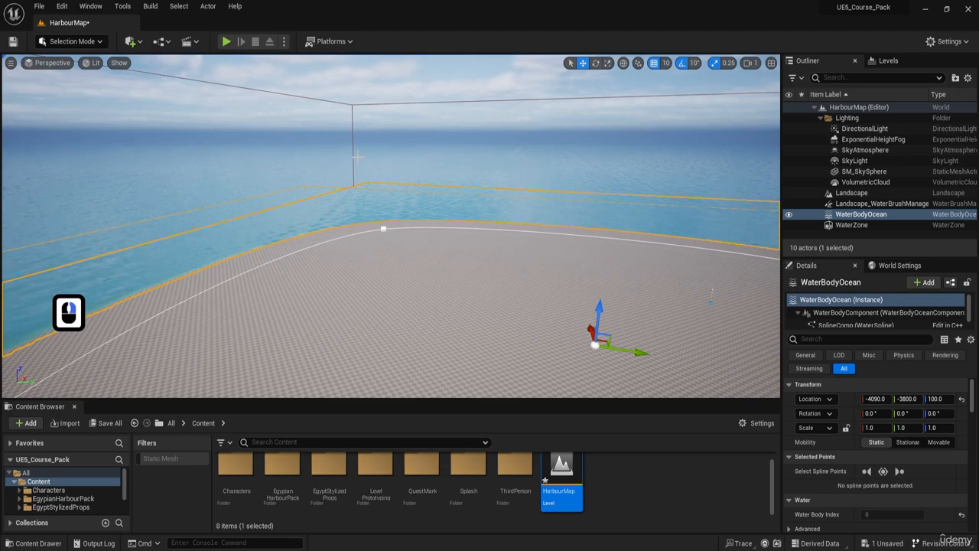
{"action": "right_click_drag", "start_coordinate": [452, 216], "coordinate": [259, 153]}
{"action": "key", "text": "a"}
{"action": "key", "text": "s"}
{"action": "key", "text": "s"}
{"action": "key", "text": "s"}
{"action": "key", "text": "s"}
{"action": "key", "text": "s"}
{"action": "key", "text": "s"}
{"action": "key", "text": "s"}
{"action": "key", "text": "s"}
{"action": "key", "text": "d"}
{"action": "key", "text": "w"}
{"action": "key", "text": "q"}
{"action": "key", "text": "q"}
{"action": "key", "text": "q"}
{"action": "key", "text": "q"}
{"action": "key", "text": "q"}
{"action": "key", "text": "q"}
{"action": "key", "text": "q"}
{"action": "key", "text": "q"}
{"action": "key", "text": "q"}
{"action": "key", "text": "q"}
{"action": "key", "text": "q"}
{"action": "key", "text": "q"}
{"action": "key", "text": "a"}
{"action": "key", "text": "a"}
{"action": "key", "text": "a"}
{"action": "key", "text": "a"}
{"action": "key", "text": "a"}
{"action": "key", "text": "a"}
{"action": "key", "text": "a"}
{"action": "key", "text": "a"}
{"action": "key", "text": "q"}
{"action": "key", "text": "q"}
{"action": "key", "text": "q"}
{"action": "key", "text": "q"}
{"action": "key", "text": "w"}
{"action": "key", "text": "e"}
{"action": "key", "text": "e"}
{"action": "key", "text": "e"}
{"action": "key", "text": "e"}
{"action": "key", "text": "q"}
{"action": "key", "text": "q"}
{"action": "key", "text": "q"}
{"action": "key", "text": "q"}
{"action": "key", "text": "e"}
{"action": "key", "text": "w"}
{"action": "key", "text": "a"}
{"action": "key", "text": "w"}
{"action": "key", "text": "e"}
{"action": "key", "text": "a"}
{"action": "key", "text": "w"}
{"action": "key", "text": "a"}
{"action": "key", "text": "s"}
{"action": "key", "text": "s"}
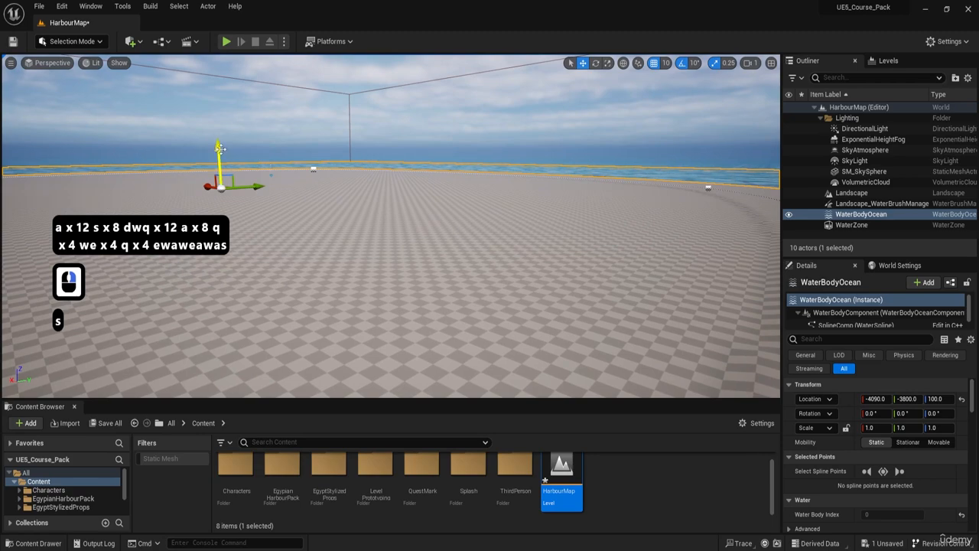
Step: Try lowering the ocean to a height of Z -210 and raising it to Z 120
{"action": "left_click_drag", "start_coordinate": [221, 150], "coordinate": [221, 159]}
{"action": "right_click_drag", "start_coordinate": [490, 200], "coordinate": [289, 166]}
{"action": "key", "text": "d"}
{"action": "key", "text": "a"}
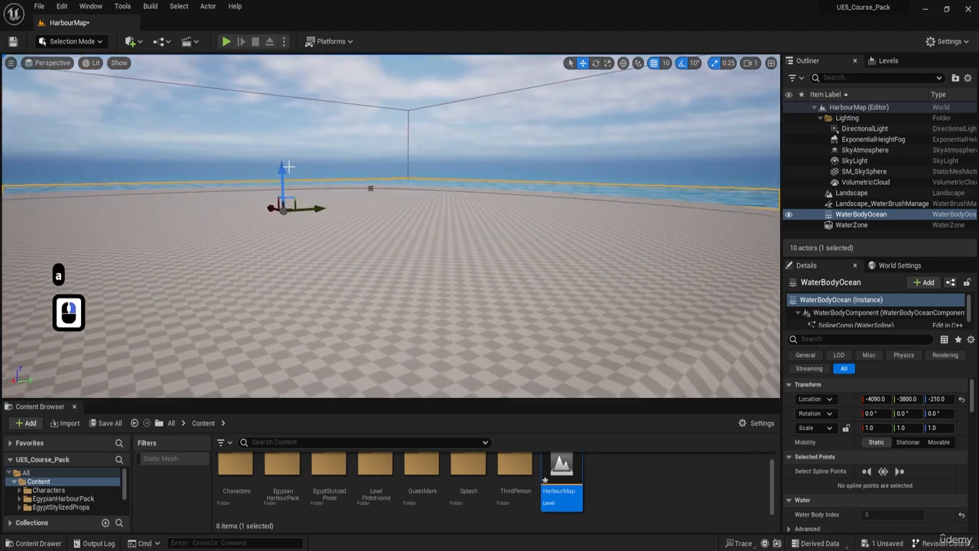
{"action": "left_click_drag", "start_coordinate": [285, 171], "coordinate": [285, 159]}
{"action": "right_click_drag", "start_coordinate": [286, 159], "coordinate": [566, 188]}
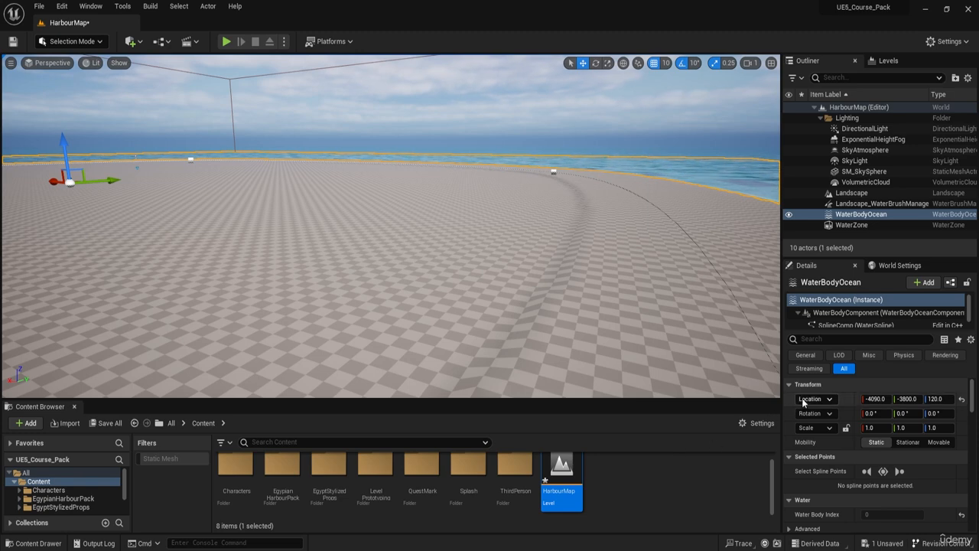
Step: Reset the WaterBodyOcean's location to its default of 0, 0, 0
{"action": "right_click_drag", "start_coordinate": [334, 159], "coordinate": [104, 177]}
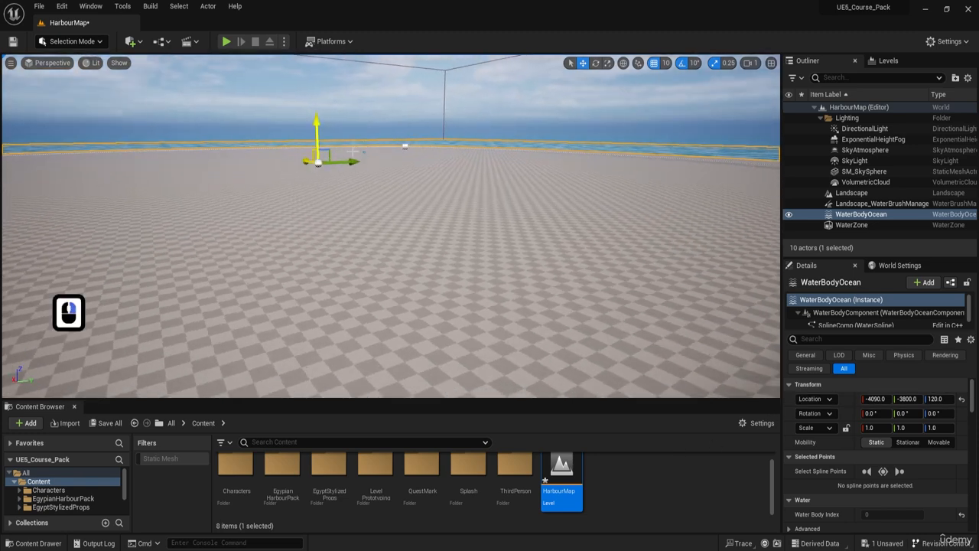
{"action": "left_click", "coordinate": [862, 218]}
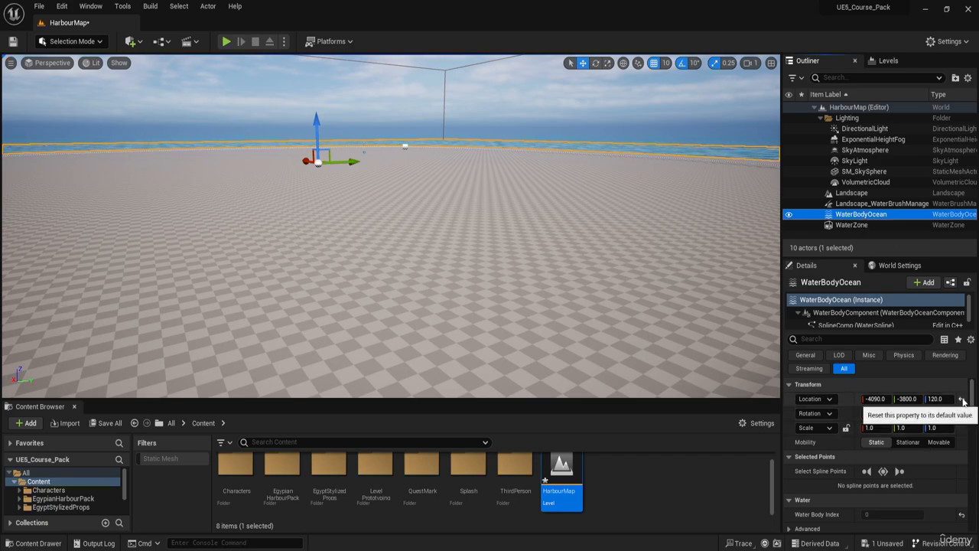
{"action": "left_click", "coordinate": [962, 399]}
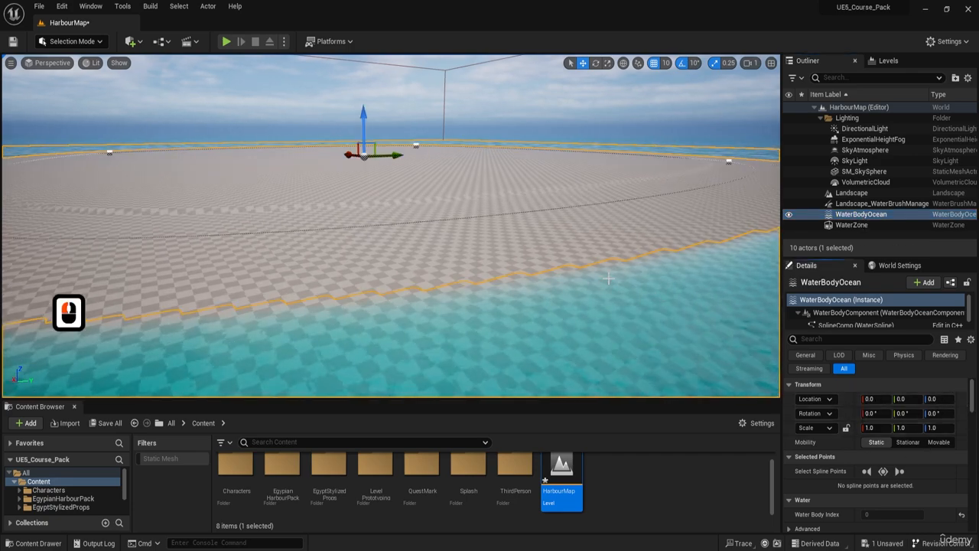
Step: Raise the ocean along the Z axis to a height of 70
{"action": "right_click_drag", "start_coordinate": [609, 278], "coordinate": [463, 260]}
{"action": "key", "text": "w"}
{"action": "key", "text": "e"}
{"action": "key", "text": "w"}
{"action": "key", "text": "a"}
{"action": "key", "text": "e"}
{"action": "key", "text": "s"}
{"action": "key", "text": "s"}
{"action": "key", "text": "w"}
{"action": "right_click_drag", "start_coordinate": [461, 199], "coordinate": [475, 162]}
{"action": "key", "text": "a"}
{"action": "key", "text": "w"}
{"action": "key", "text": "q"}
{"action": "key", "text": "w"}
{"action": "key", "text": "d"}
{"action": "key", "text": "d"}
{"action": "right_click_drag", "start_coordinate": [155, 146], "coordinate": [152, 142]}
{"action": "left_click_drag", "start_coordinate": [175, 170], "coordinate": [172, 167]}
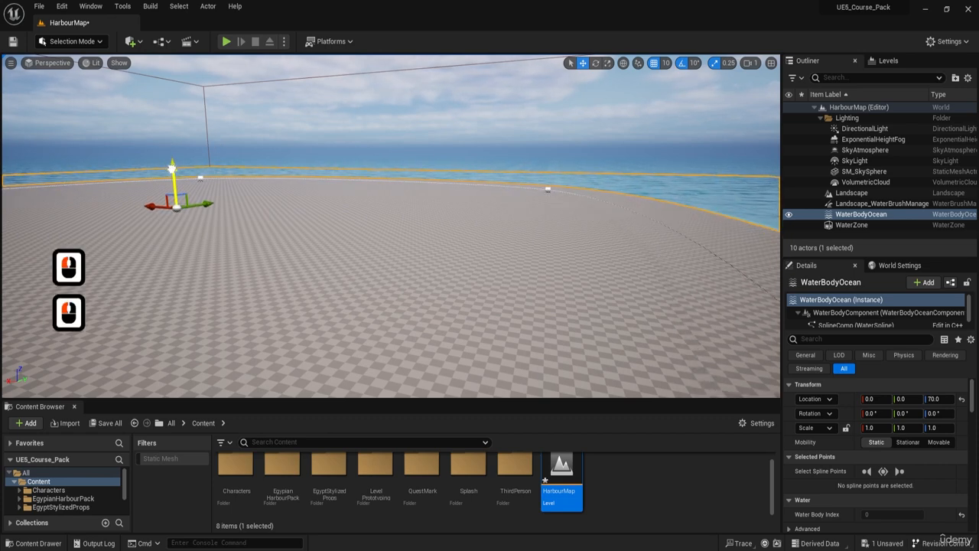
Step: Try the WaterBodyOcean at a Z location of 50, and set it to 60
{"action": "key", "text": "d"}
{"action": "key", "text": "w"}
{"action": "right_click_drag", "start_coordinate": [391, 226], "coordinate": [298, 226]}
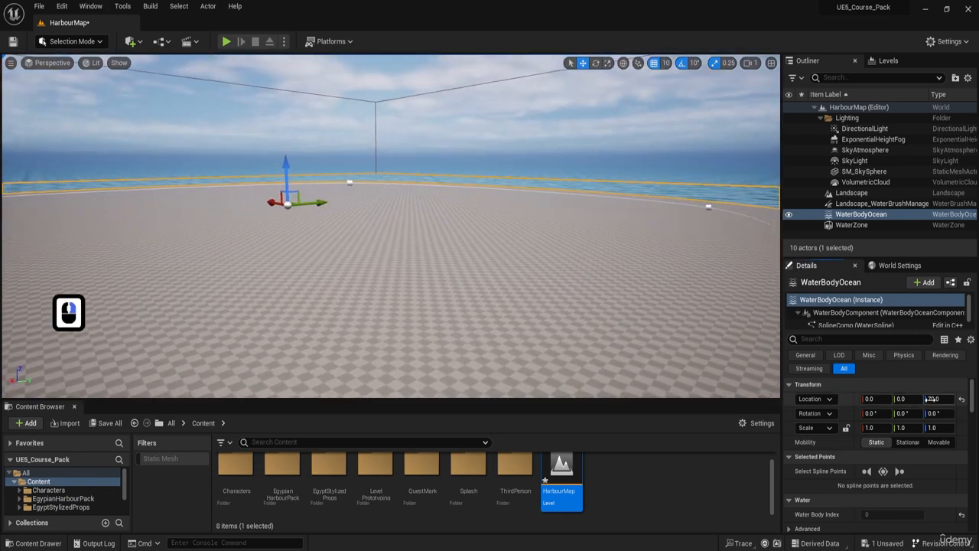
{"action": "key", "text": "Return"}
{"action": "right_click_drag", "start_coordinate": [634, 293], "coordinate": [710, 314]}
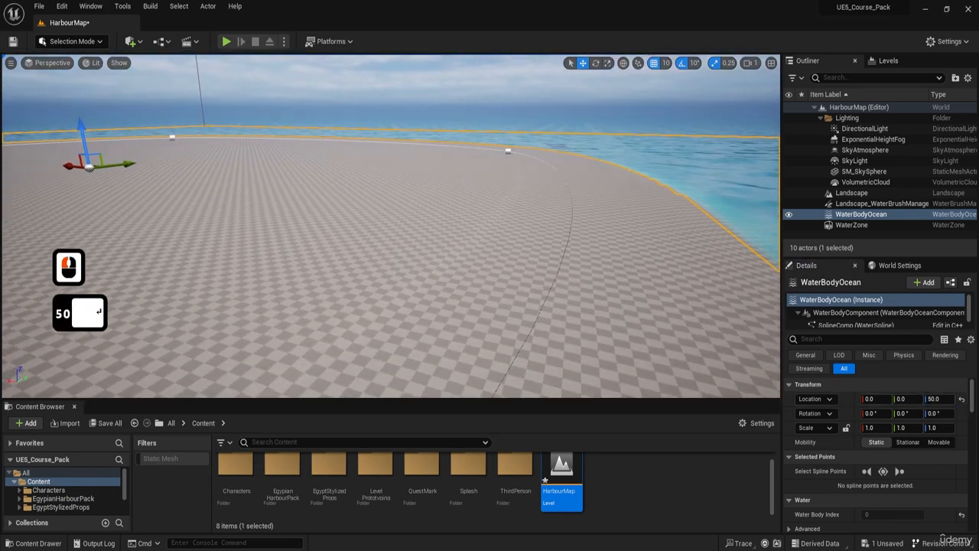
{"action": "key", "text": "w"}
{"action": "left_click", "coordinate": [941, 398]}
{"action": "type", "text": "60"}
{"action": "key", "text": "Return"}
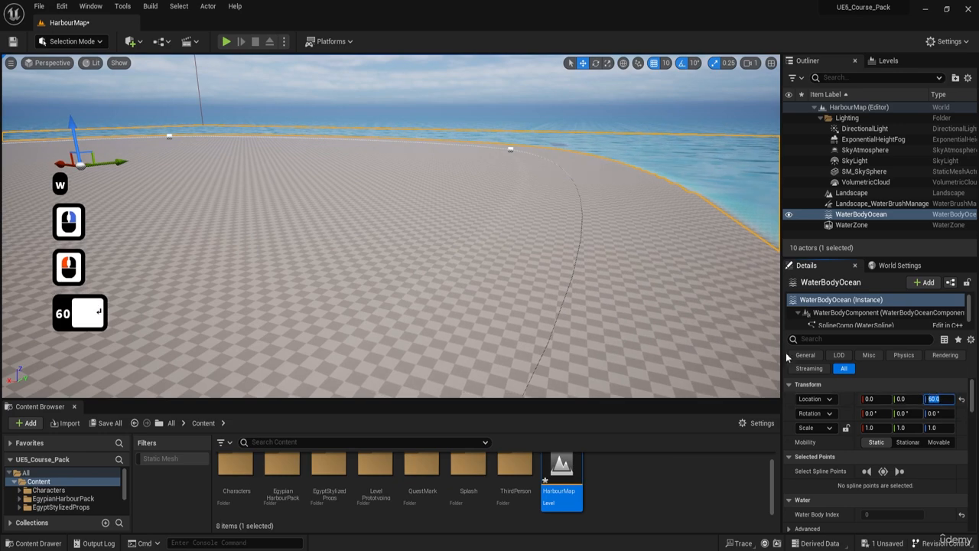
Step: Examine the shoreline and the ocean's spline from ground level and from above the landscape
{"action": "right_click_drag", "start_coordinate": [692, 321], "coordinate": [730, 264]}
{"action": "key", "text": "w"}
{"action": "key", "text": "q"}
{"action": "key", "text": "d"}
{"action": "key", "text": "a"}
{"action": "key", "text": "w"}
{"action": "key", "text": "e"}
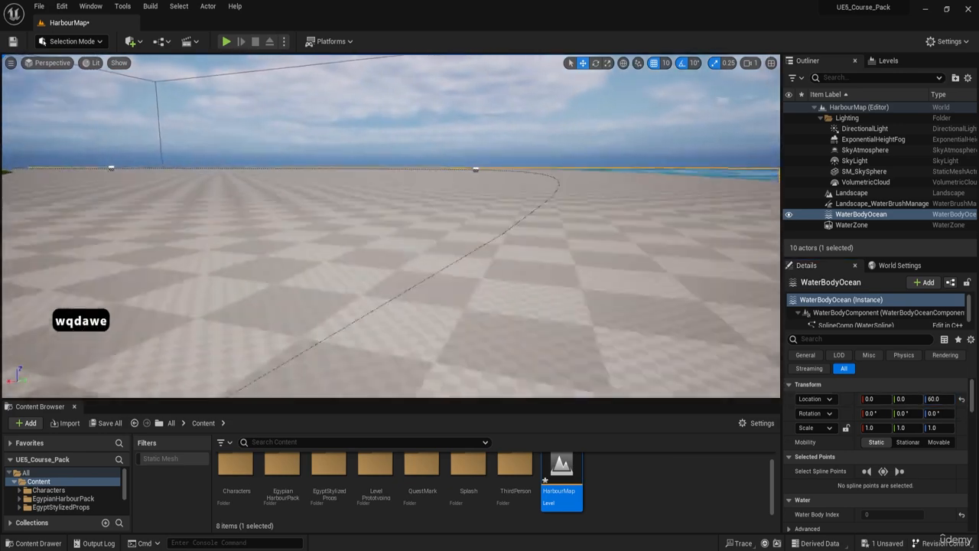
{"action": "right_click_drag", "start_coordinate": [409, 200], "coordinate": [408, 196]}
{"action": "key", "text": "s"}
{"action": "key", "text": "e"}
{"action": "right_click_drag", "start_coordinate": [536, 201], "coordinate": [292, 226]}
{"action": "key", "text": "e"}
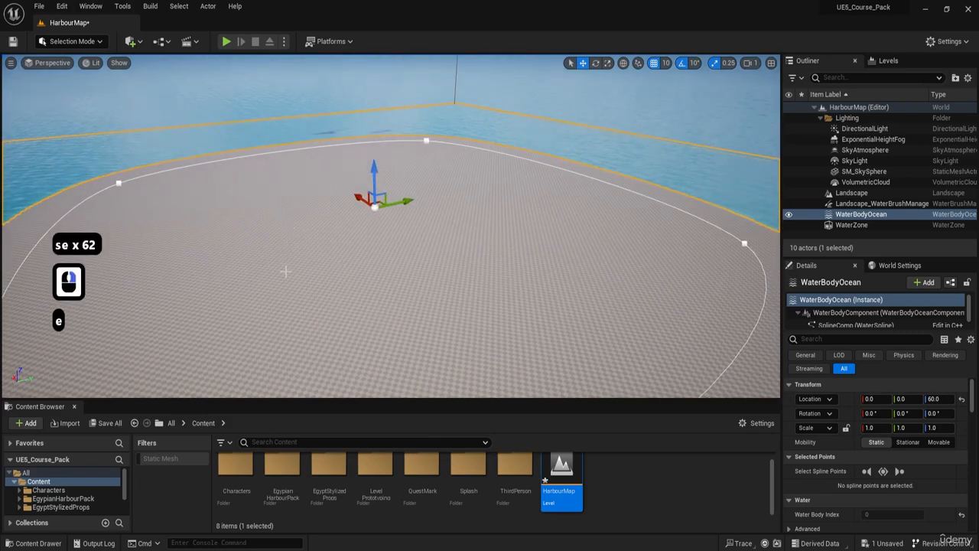
{"action": "key", "text": "s"}
{"action": "key", "text": "d"}
{"action": "right_click_drag", "start_coordinate": [389, 262], "coordinate": [406, 265]}
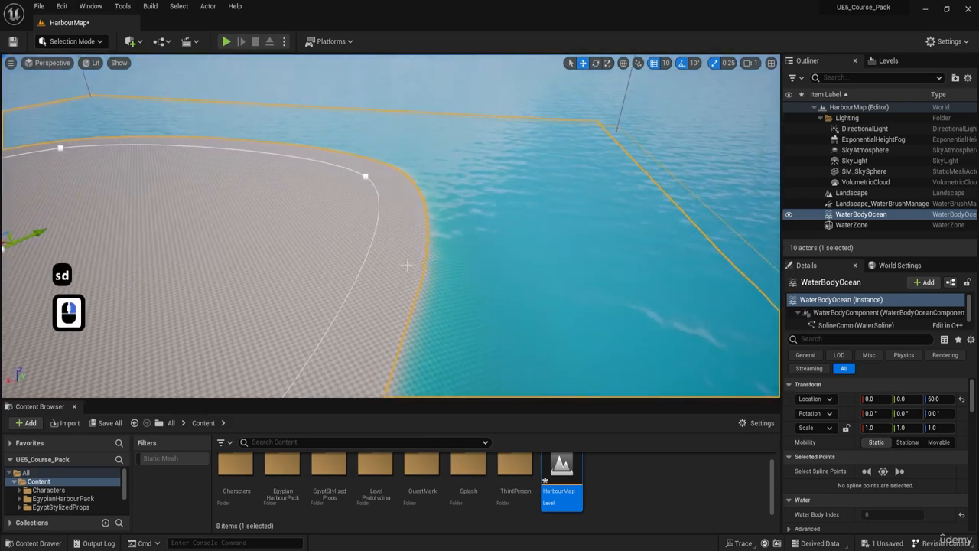
{"action": "key", "text": "a"}
{"action": "key", "text": "w"}
{"action": "right_click_drag", "start_coordinate": [356, 227], "coordinate": [357, 227]}
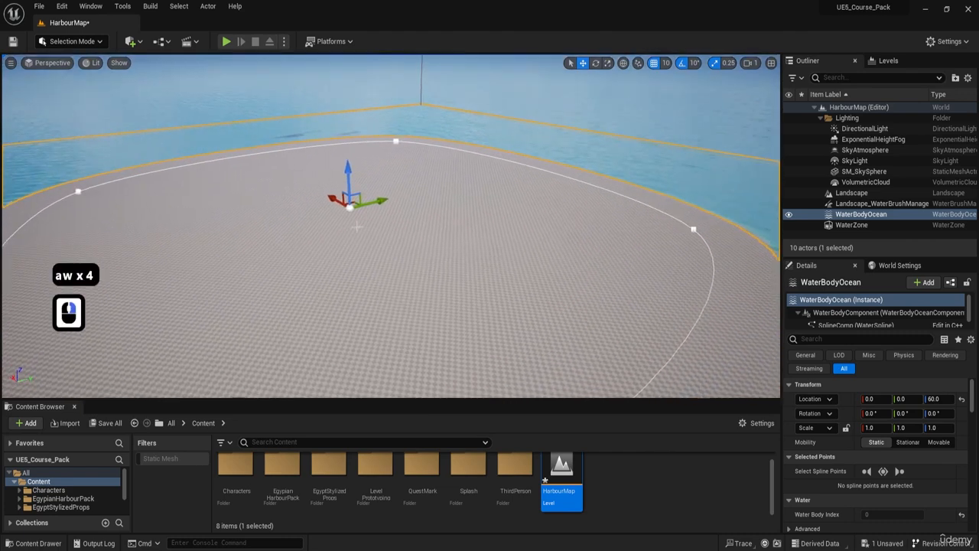
Step: Move the WaterBodyOcean along the X axis to a location of 5740
{"action": "left_click_drag", "start_coordinate": [333, 200], "coordinate": [361, 183]}
{"action": "key", "text": "w"}
{"action": "key", "text": "d"}
{"action": "right_click_drag", "start_coordinate": [361, 183], "coordinate": [361, 182]}
{"action": "key", "text": "w"}
{"action": "key", "text": "d"}
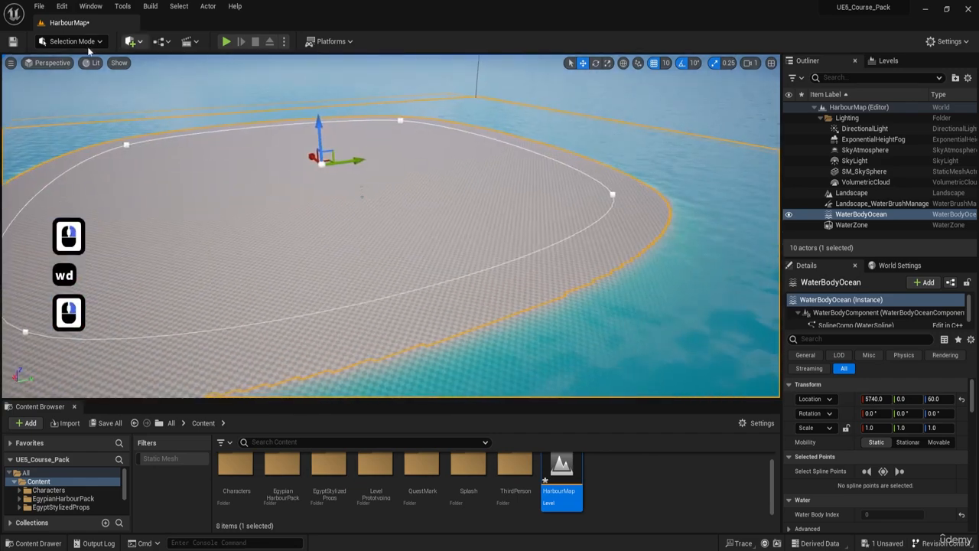
Step: Place a Water Body Island in the ocean just off the main landscape's shore
{"action": "left_click", "coordinate": [131, 44]}
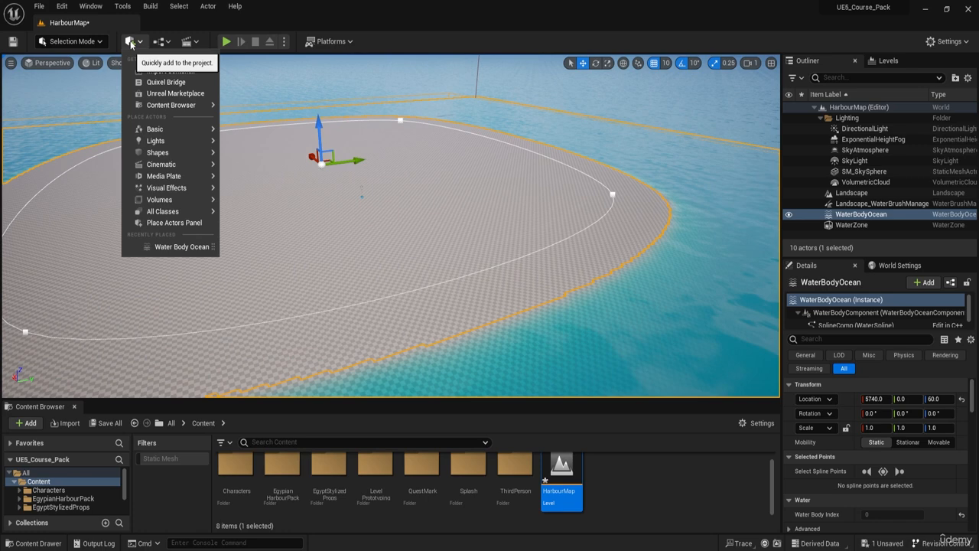
{"action": "type", "text": "water"}
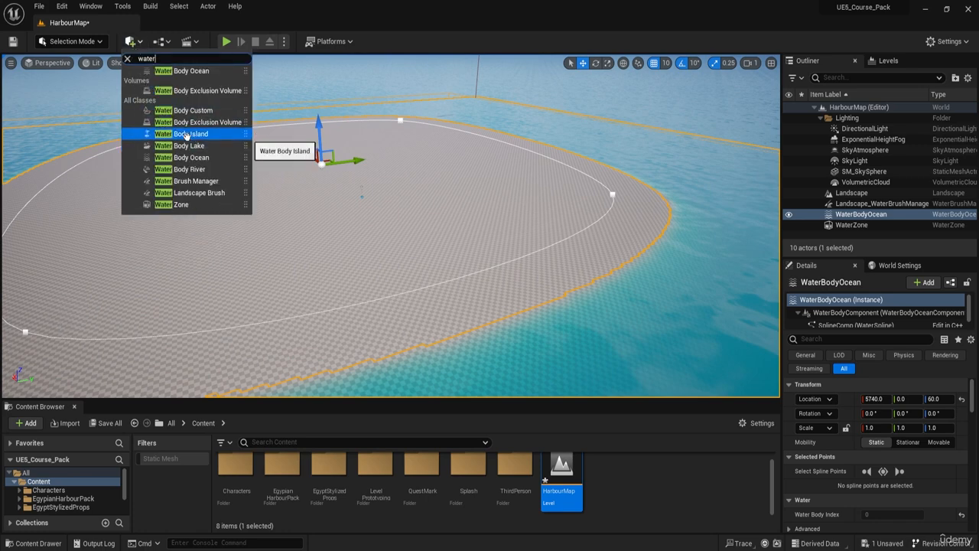
{"action": "left_click_drag", "start_coordinate": [190, 134], "coordinate": [621, 242]}
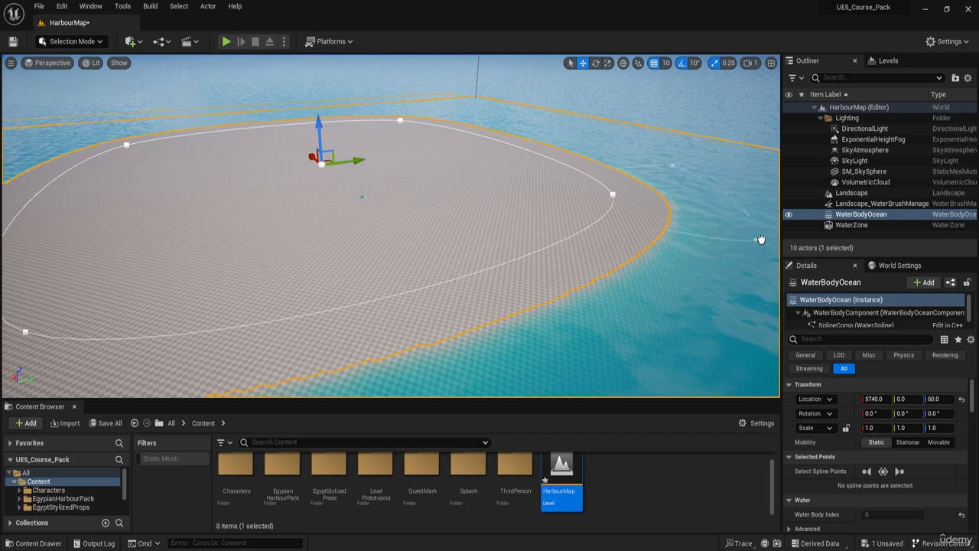
{"action": "left_click_drag", "start_coordinate": [769, 194], "coordinate": [769, 194]}
Step: Inspect the new island and the place where it meets the main landscape
{"action": "key", "text": "d"}
{"action": "right_click_drag", "start_coordinate": [346, 245], "coordinate": [305, 199]}
{"action": "key", "text": "e"}
{"action": "key", "text": "w"}
{"action": "right_click_drag", "start_coordinate": [346, 244], "coordinate": [321, 269]}
{"action": "left_click", "coordinate": [279, 209]}
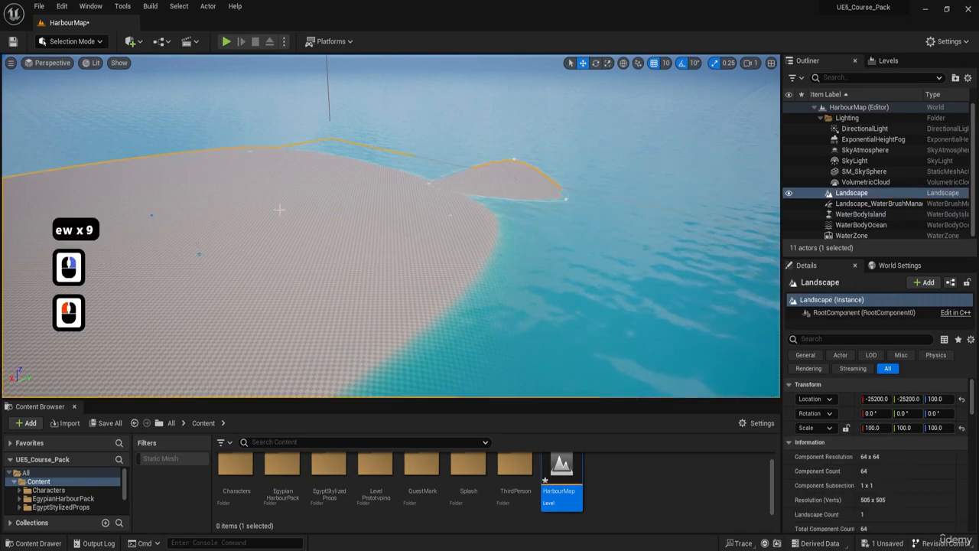
{"action": "key", "text": "w"}
{"action": "key", "text": "e"}
{"action": "right_click_drag", "start_coordinate": [229, 277], "coordinate": [218, 277]}
{"action": "scroll", "coordinate": [431, 189], "scroll_direction": "up", "scroll_amount": 6}
{"action": "right_click_drag", "start_coordinate": [431, 189], "coordinate": [483, 176]}
{"action": "key", "text": "e"}
{"action": "key", "text": "d"}
{"action": "key", "text": "d"}
{"action": "key", "text": "w"}
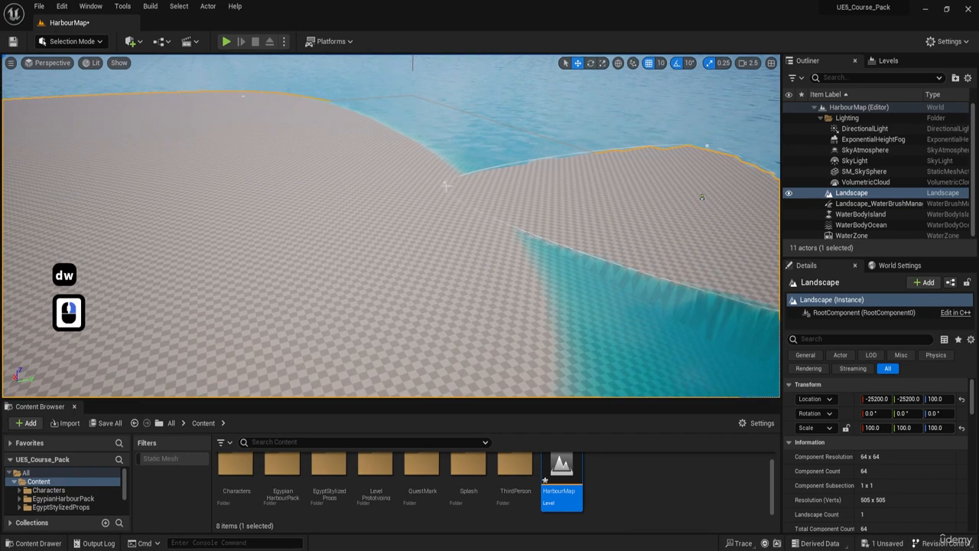
{"action": "key", "text": "a"}
{"action": "key", "text": "w"}
{"action": "key", "text": "w"}
{"action": "key", "text": "a"}
{"action": "right_click_drag", "start_coordinate": [427, 196], "coordinate": [578, 150]}
{"action": "key", "text": "w"}
{"action": "key", "text": "w"}
Step: Select the WaterBodyOcean and examine its outline around the main landmass and the island
{"action": "left_click", "coordinate": [515, 179]}
{"action": "key", "text": "d"}
{"action": "key", "text": "w"}
{"action": "key", "text": "w"}
{"action": "key", "text": "w"}
{"action": "key", "text": "a"}
{"action": "key", "text": "e"}
{"action": "key", "text": "s"}
{"action": "key", "text": "w"}
{"action": "key", "text": "s"}
{"action": "key", "text": "d"}
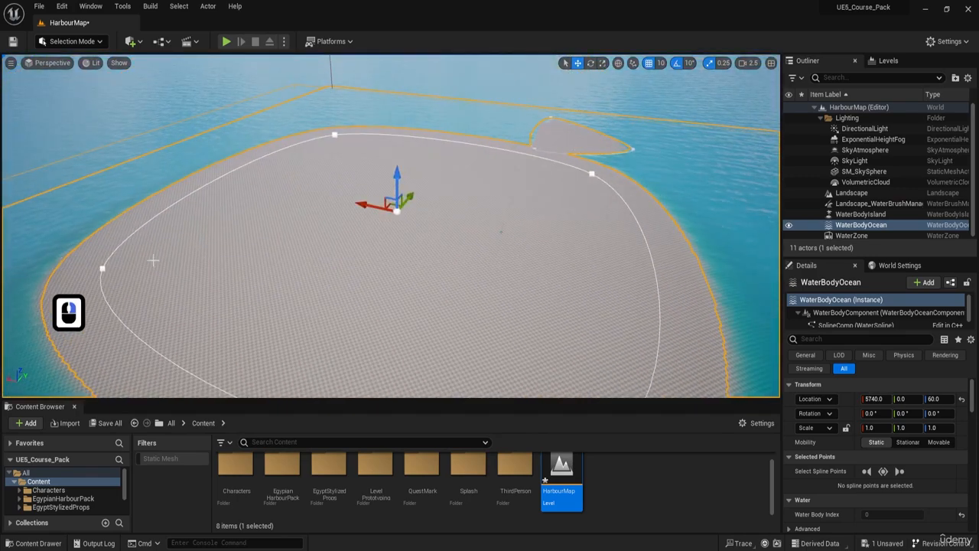
{"action": "right_click_drag", "start_coordinate": [668, 337], "coordinate": [399, 176]}
{"action": "key", "text": "d"}
{"action": "key", "text": "w"}
{"action": "key", "text": "s"}
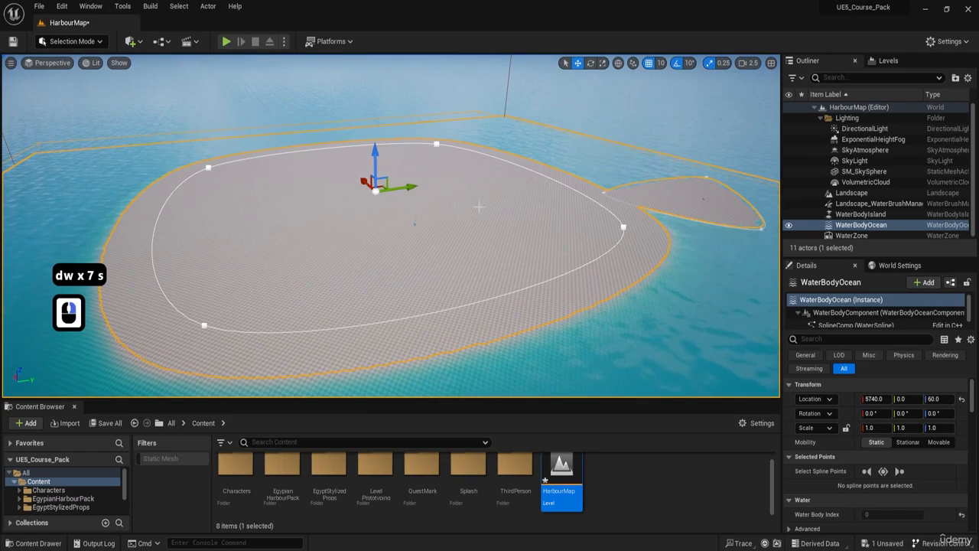
{"action": "key", "text": "w"}
{"action": "key", "text": "d"}
{"action": "right_click_drag", "start_coordinate": [756, 255], "coordinate": [518, 298]}
{"action": "key", "text": "d"}
{"action": "key", "text": "w"}
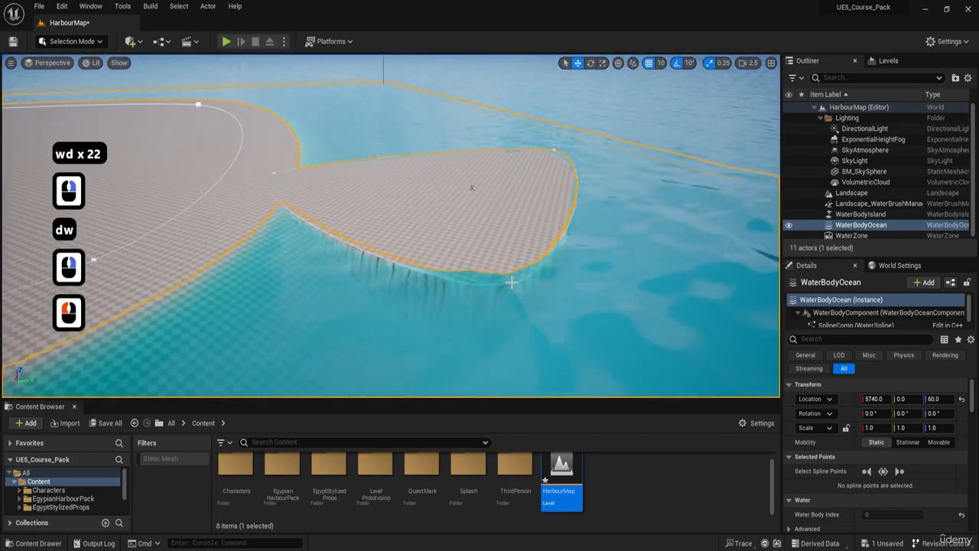
Step: Select the WaterBodyIsland and move it along the Y axis away from the main landmass
{"action": "key", "text": "w"}
{"action": "key", "text": "a"}
{"action": "right_click_drag", "start_coordinate": [471, 187], "coordinate": [549, 167]}
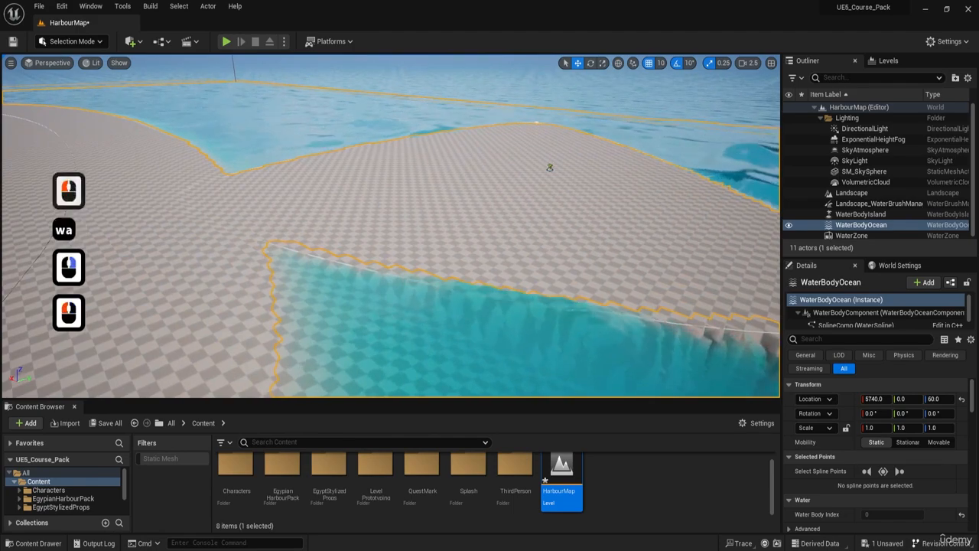
{"action": "left_click", "coordinate": [549, 167]}
{"action": "left_click", "coordinate": [549, 167]}
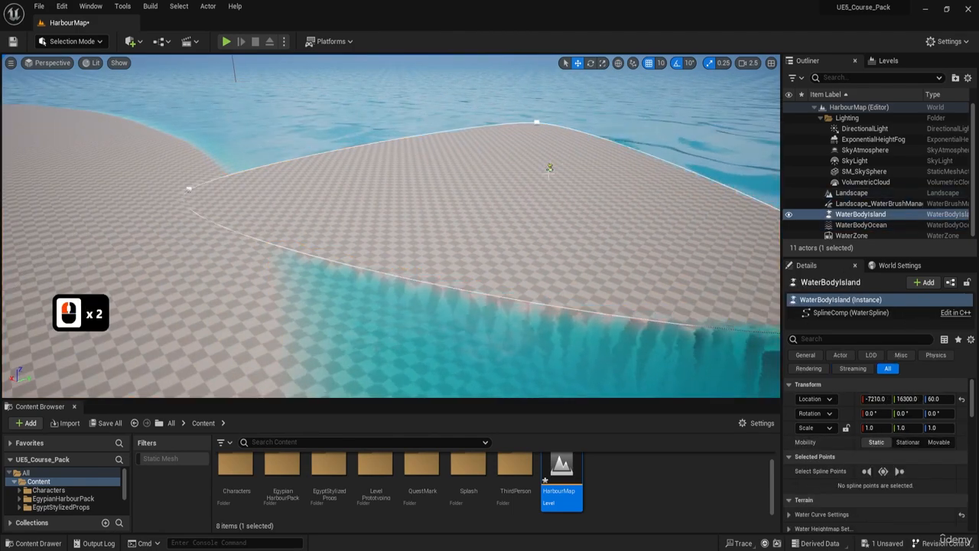
{"action": "key", "text": "w"}
{"action": "key", "text": "w"}
{"action": "key", "text": "w"}
{"action": "right_click_drag", "start_coordinate": [549, 173], "coordinate": [627, 188]}
{"action": "key", "text": "s"}
{"action": "key", "text": "a"}
{"action": "key", "text": "s"}
{"action": "key", "text": "d"}
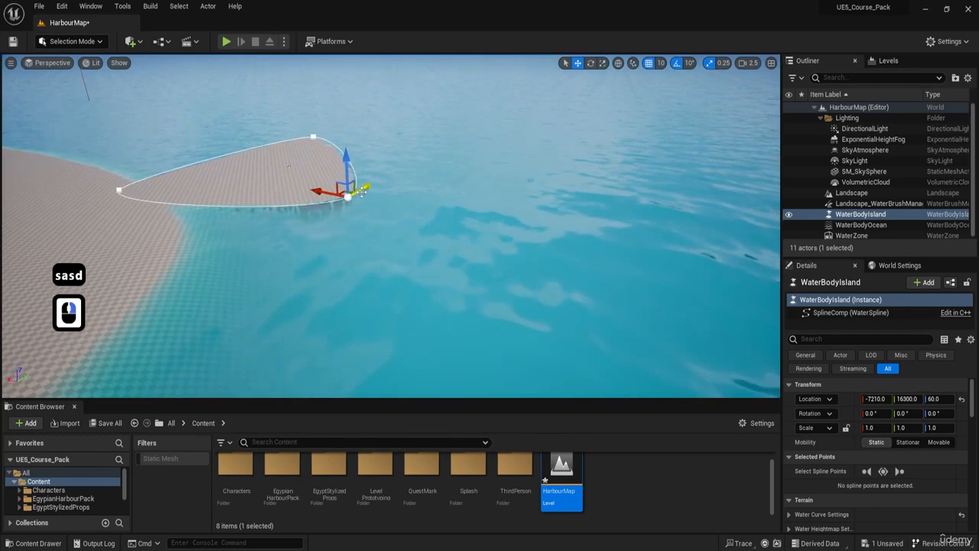
{"action": "left_click_drag", "start_coordinate": [362, 192], "coordinate": [415, 159]}
Step: Examine the moved island in relation to the mainland and the boundary of the water area
{"action": "key", "text": "e"}
{"action": "mouse_move", "coordinate": [415, 159]}
{"action": "right_mouse_down"}
{"action": "mouse_move", "coordinate": [383, 107]}
{"action": "mouse_move", "coordinate": [352, 96]}
{"action": "mouse_move", "coordinate": [386, 96]}
{"action": "mouse_move", "coordinate": [386, 73]}
{"action": "mouse_move", "coordinate": [429, 80]}
{"action": "mouse_move", "coordinate": [423, 172]}
{"action": "right_mouse_up"}
{"action": "key", "text": "s"}
{"action": "key", "text": "d"}
{"action": "key", "text": "w"}
{"action": "key", "text": "s"}
{"action": "key", "text": "w"}
{"action": "key", "text": "w"}
{"action": "key", "text": "a"}
{"action": "left_click", "coordinate": [440, 99]}
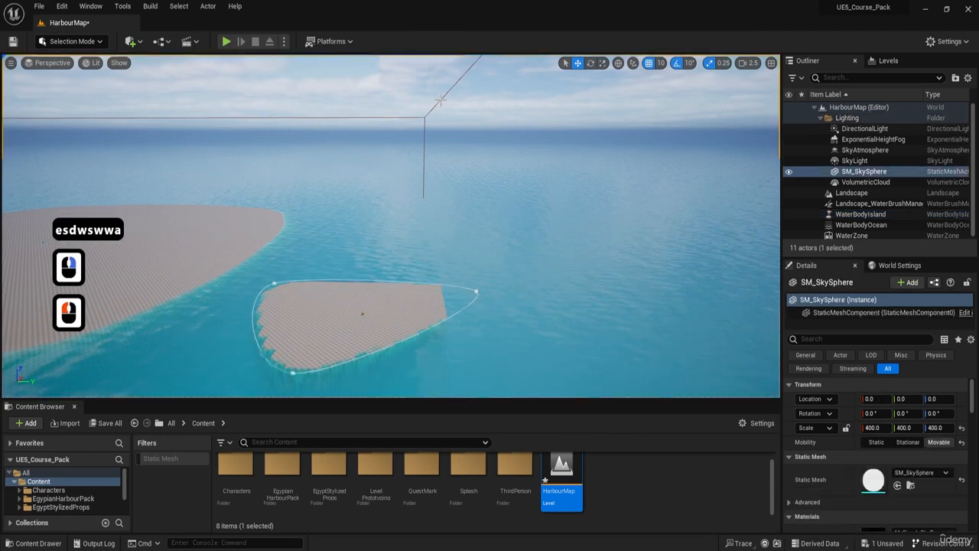
Step: Select the WaterZone by its boundary outline in the ocean
{"action": "key", "text": "a"}
{"action": "right_click_drag", "start_coordinate": [440, 100], "coordinate": [425, 160]}
{"action": "key", "text": "w"}
{"action": "key", "text": "e"}
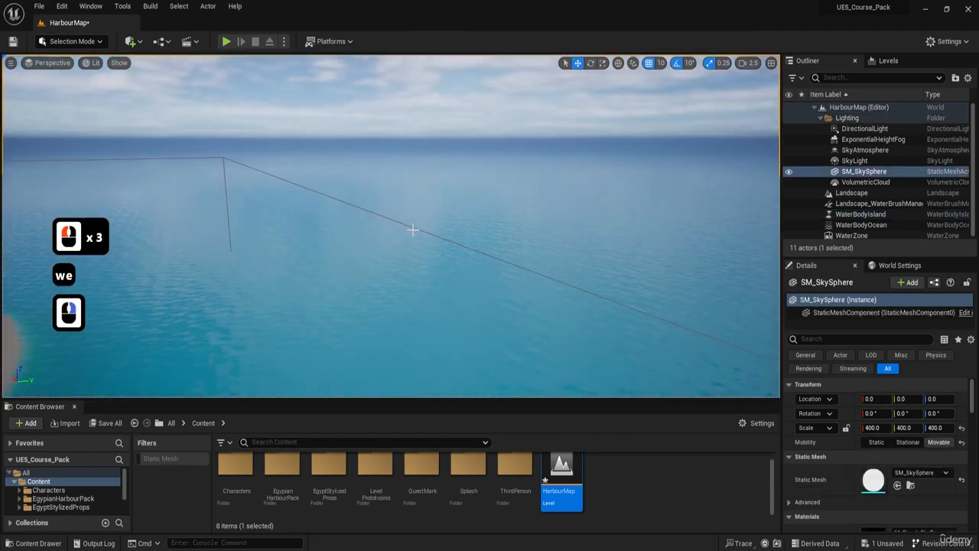
{"action": "left_click", "coordinate": [413, 228]}
{"action": "scroll", "coordinate": [841, 234], "scroll_direction": "down", "scroll_amount": 3}
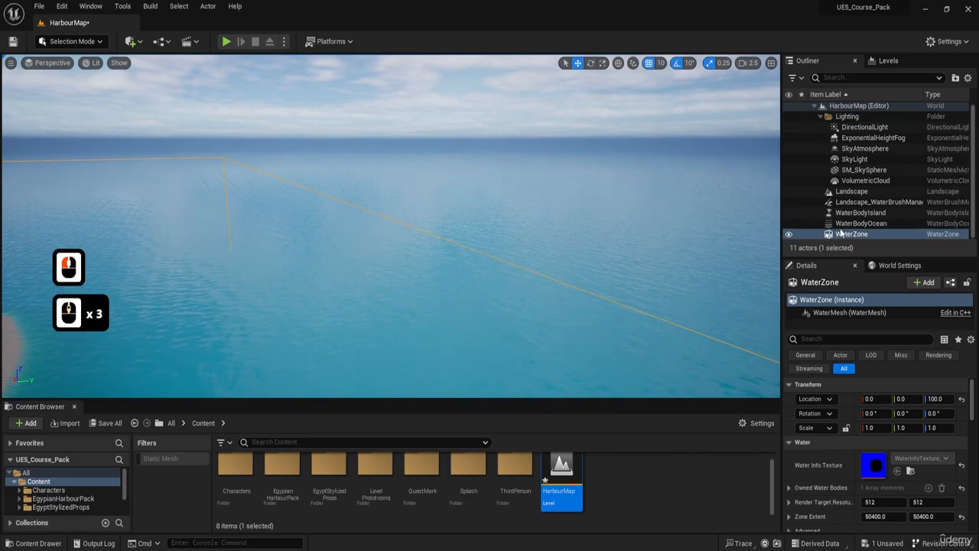
Step: Examine the terrain walls, the seabed and the WaterZone's boundary from below the ocean surface
{"action": "key", "text": "d"}
{"action": "key", "text": "w"}
{"action": "right_click_drag", "start_coordinate": [490, 225], "coordinate": [397, 218]}
{"action": "key", "text": "q"}
{"action": "key", "text": "a"}
{"action": "key", "text": "w"}
{"action": "key", "text": "q"}
{"action": "key", "text": "a"}
{"action": "key", "text": "w"}
{"action": "key", "text": "w"}
{"action": "key", "text": "w"}
{"action": "key", "text": "w"}
{"action": "key", "text": "w"}
{"action": "key", "text": "d"}
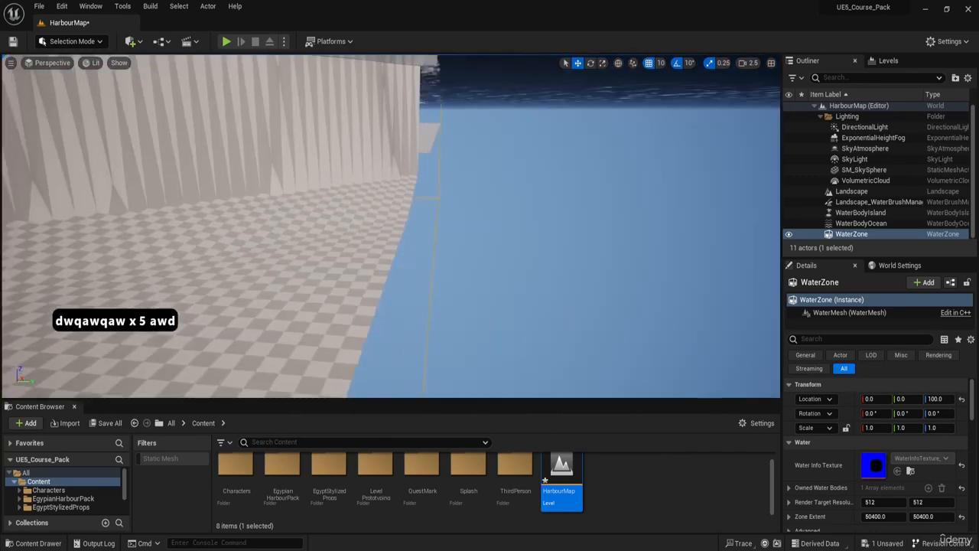
{"action": "key", "text": "w"}
{"action": "key", "text": "w"}
{"action": "key", "text": "d"}
{"action": "key", "text": "q"}
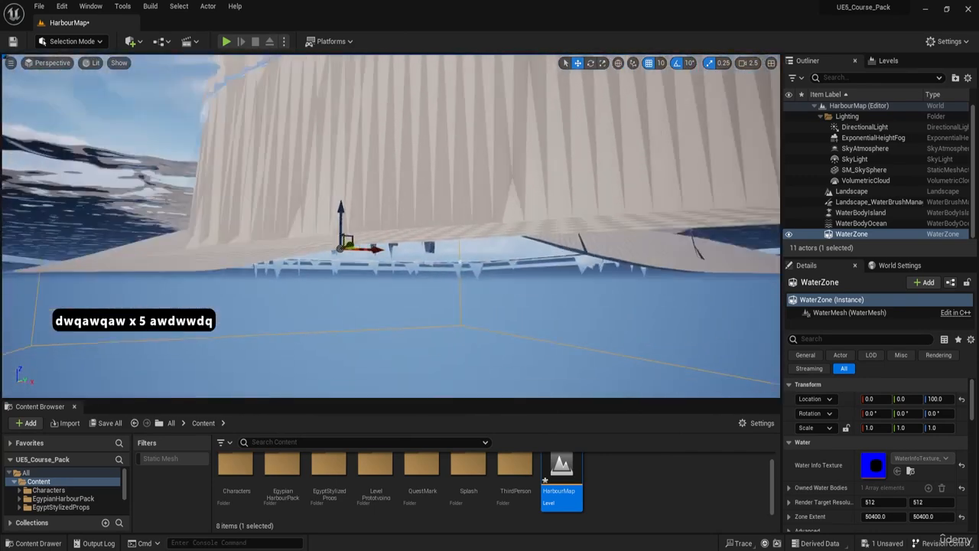
{"action": "key", "text": "e"}
{"action": "key", "text": "a"}
{"action": "key", "text": "w"}
{"action": "key", "text": "a"}
{"action": "key", "text": "a"}
{"action": "right_click_drag", "start_coordinate": [489, 194], "coordinate": [393, 194]}
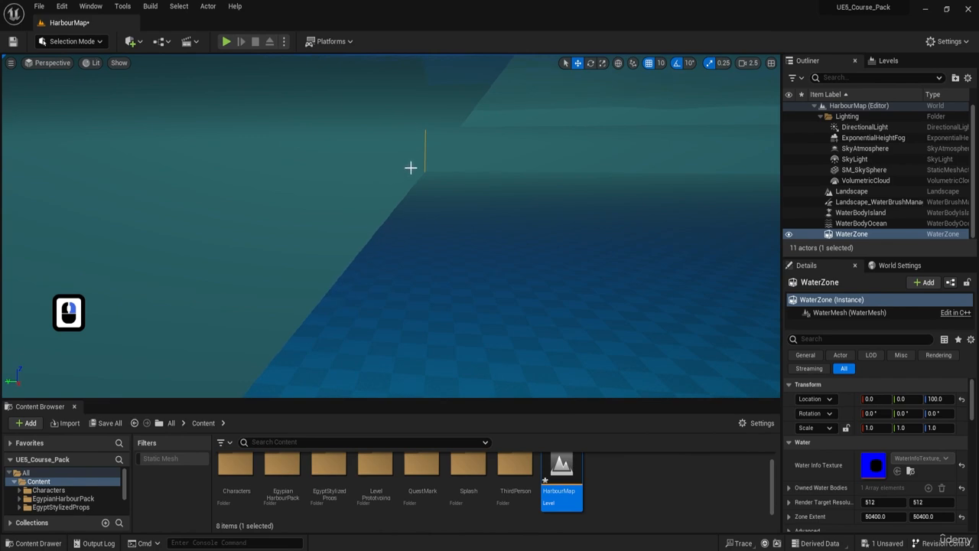
{"action": "right_click_drag", "start_coordinate": [353, 260], "coordinate": [458, 260]}
{"action": "key", "text": "a"}
{"action": "key", "text": "d"}
{"action": "key", "text": "w"}
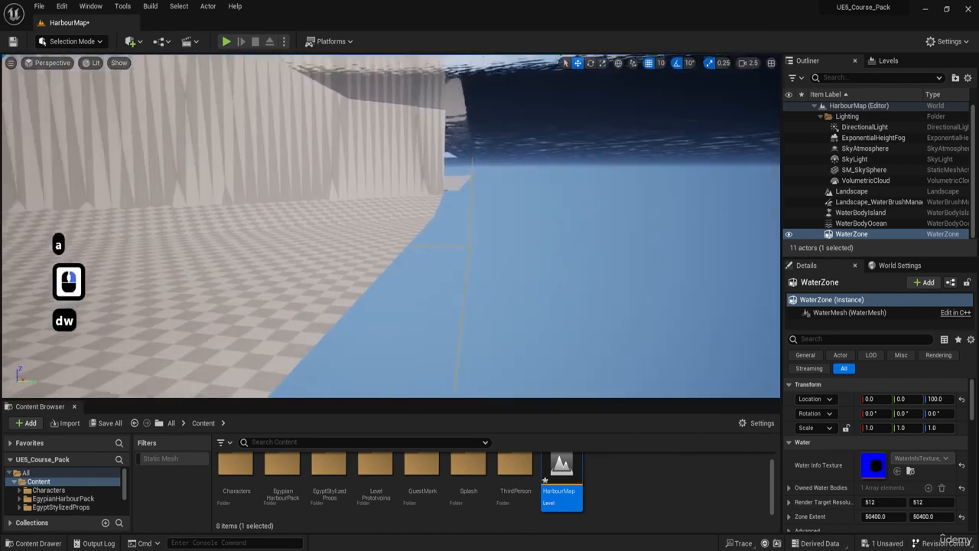
{"action": "key", "text": "w"}
{"action": "right_click_drag", "start_coordinate": [456, 211], "coordinate": [341, 281]}
{"action": "key", "text": "e"}
{"action": "key", "text": "a"}
{"action": "key", "text": "s"}
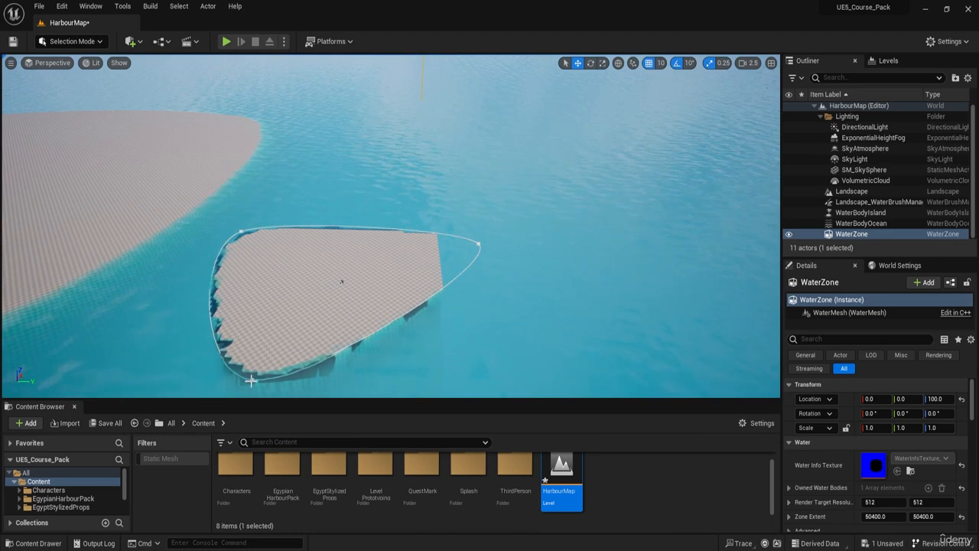
Step: Select the WaterBodyIsland and move it along the Y axis toward the main landmass, to about Y 18100
{"action": "left_click", "coordinate": [342, 282]}
{"action": "key", "text": "s"}
{"action": "key", "text": "a"}
{"action": "right_click_drag", "start_coordinate": [339, 280], "coordinate": [382, 265]}
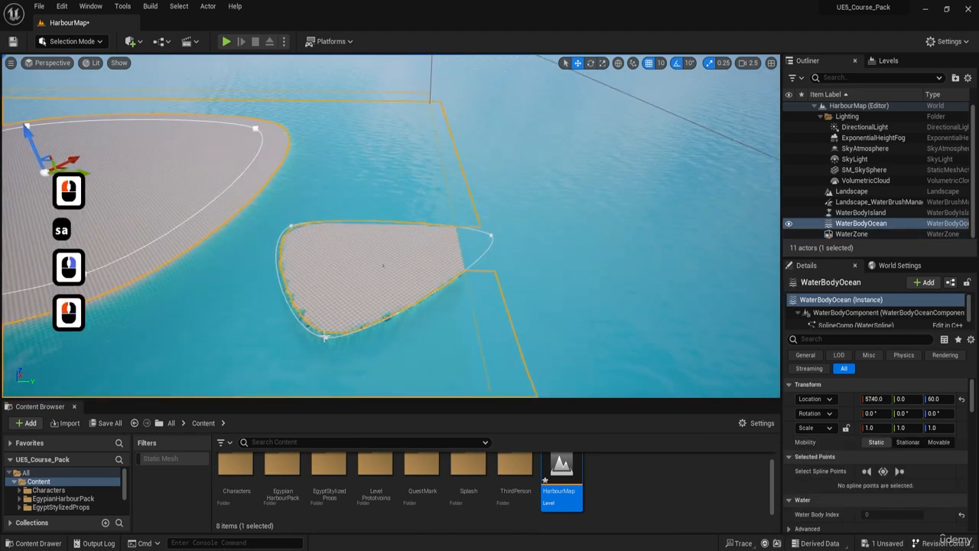
{"action": "double_click", "coordinate": [332, 335]}
{"action": "left_click_drag", "start_coordinate": [341, 327], "coordinate": [277, 334]}
Step: Examine the repositioned island, the mainland and the surrounding ocean from the far side
{"action": "key", "text": "a"}
{"action": "key", "text": "w"}
{"action": "key", "text": "e"}
{"action": "right_click_drag", "start_coordinate": [278, 335], "coordinate": [283, 305]}
{"action": "key", "text": "d"}
{"action": "key", "text": "w"}
{"action": "key", "text": "a"}
{"action": "key", "text": "a"}
{"action": "key", "text": "a"}
{"action": "key", "text": "a"}
{"action": "key", "text": "a"}
{"action": "key", "text": "a"}
{"action": "key", "text": "a"}
{"action": "key", "text": "w"}
{"action": "key", "text": "e"}
{"action": "key", "text": "s"}
{"action": "key", "text": "w"}
{"action": "key", "text": "a"}
{"action": "right_click_drag", "start_coordinate": [321, 191], "coordinate": [382, 218]}
{"action": "key", "text": "d"}
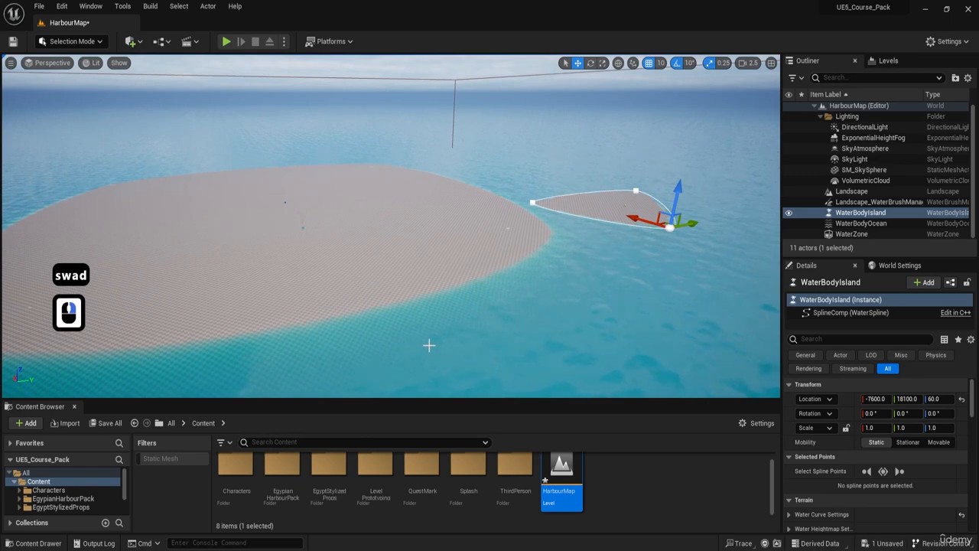